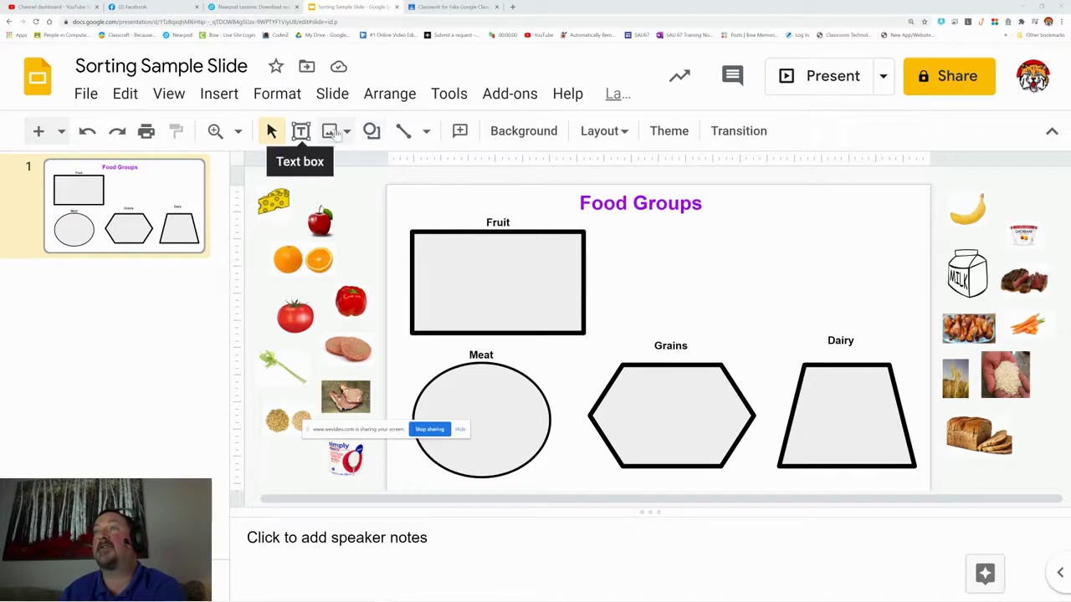
# Browse the Shapes, Arrows and Callouts menus, then bring up the Line tool's options.
pyautogui.click(372, 132)
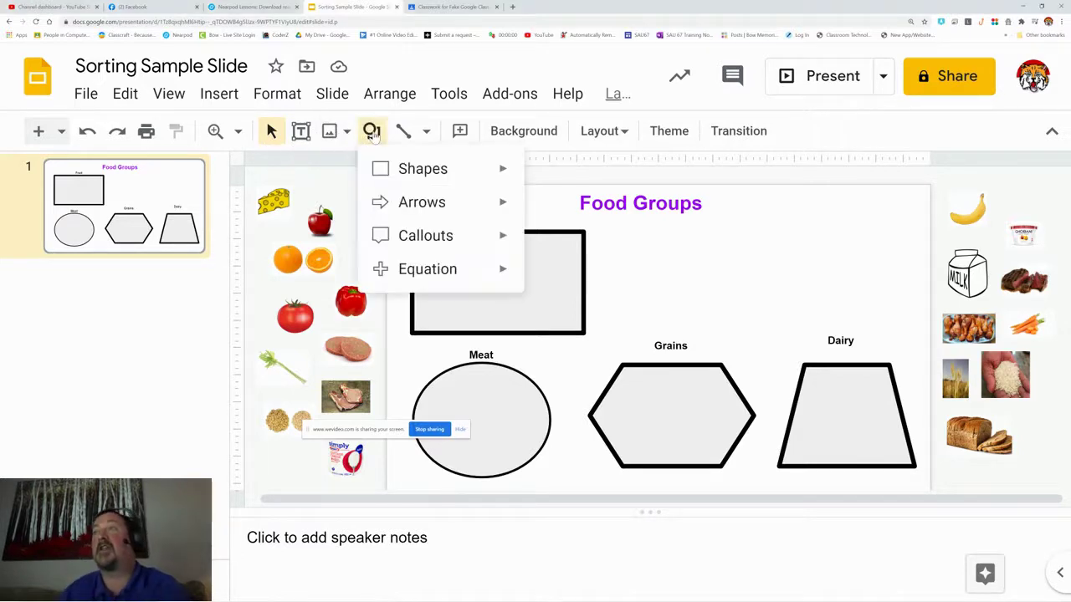
pyautogui.moveTo(422, 170)
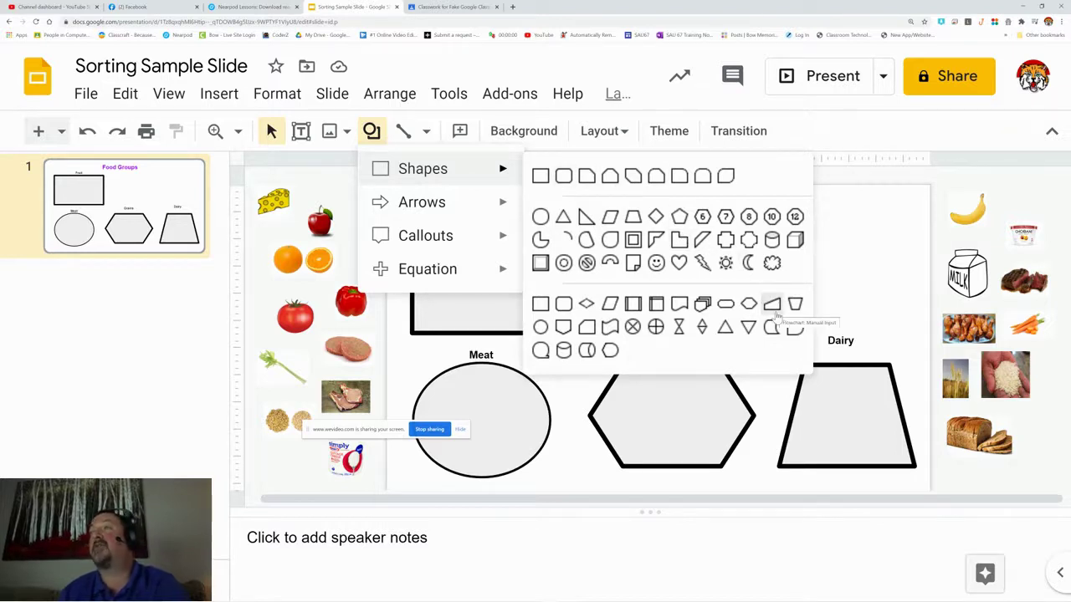
pyautogui.moveTo(495, 216)
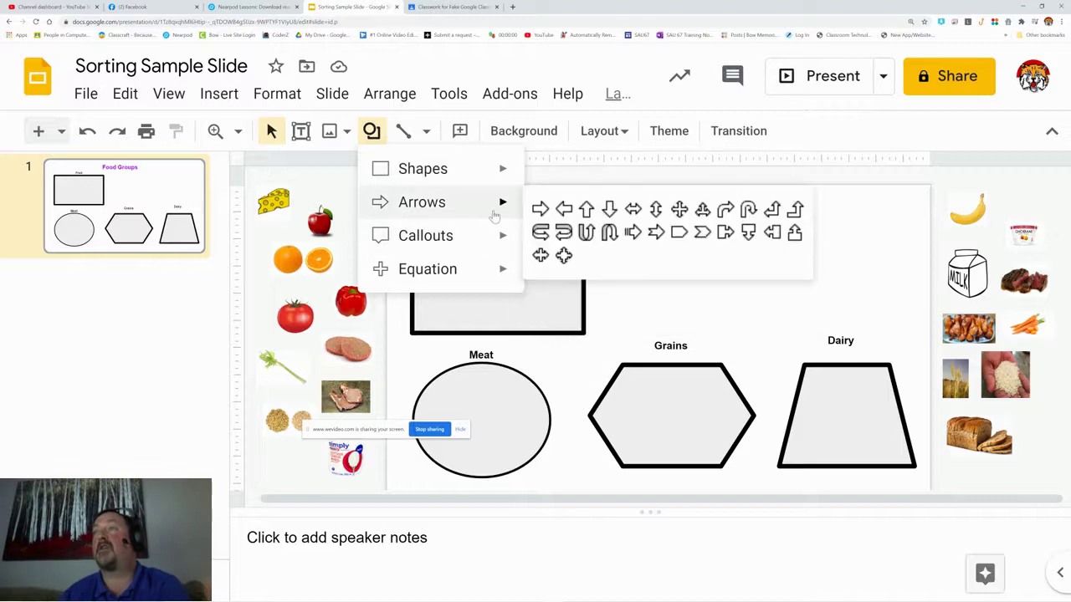
pyautogui.moveTo(504, 239)
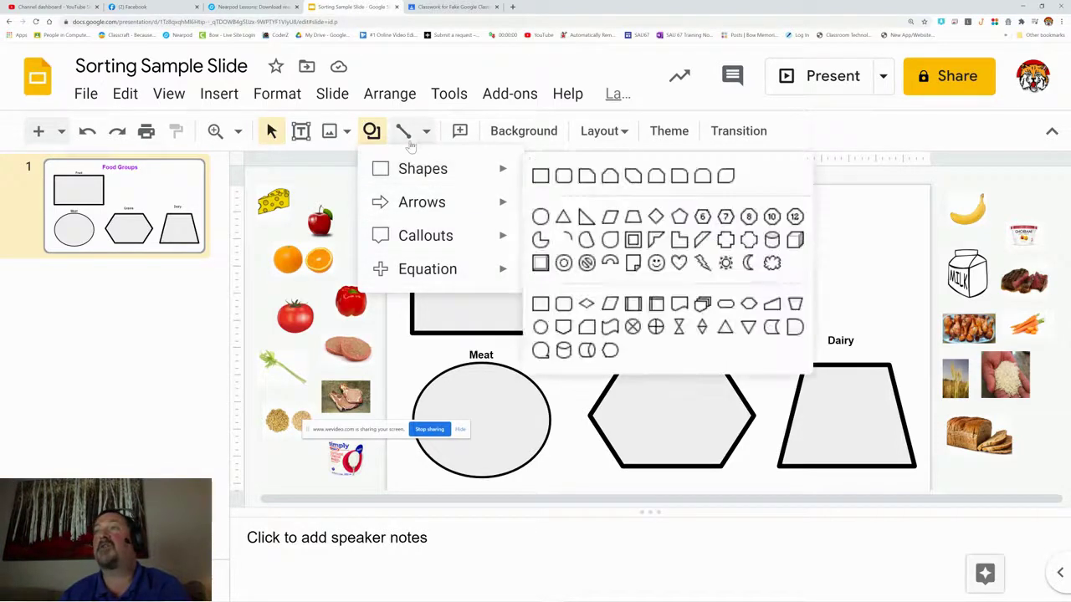
pyautogui.click(425, 132)
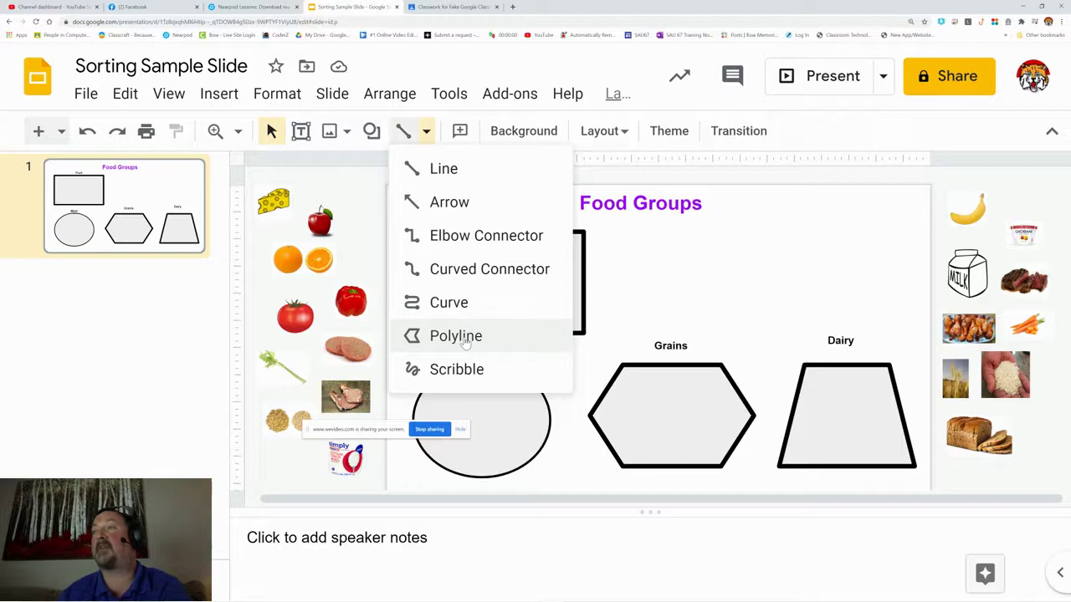
# Draw a closed six-corner polyline right of the Fruit box, above Grains and Dairy.
pyautogui.click(465, 342)
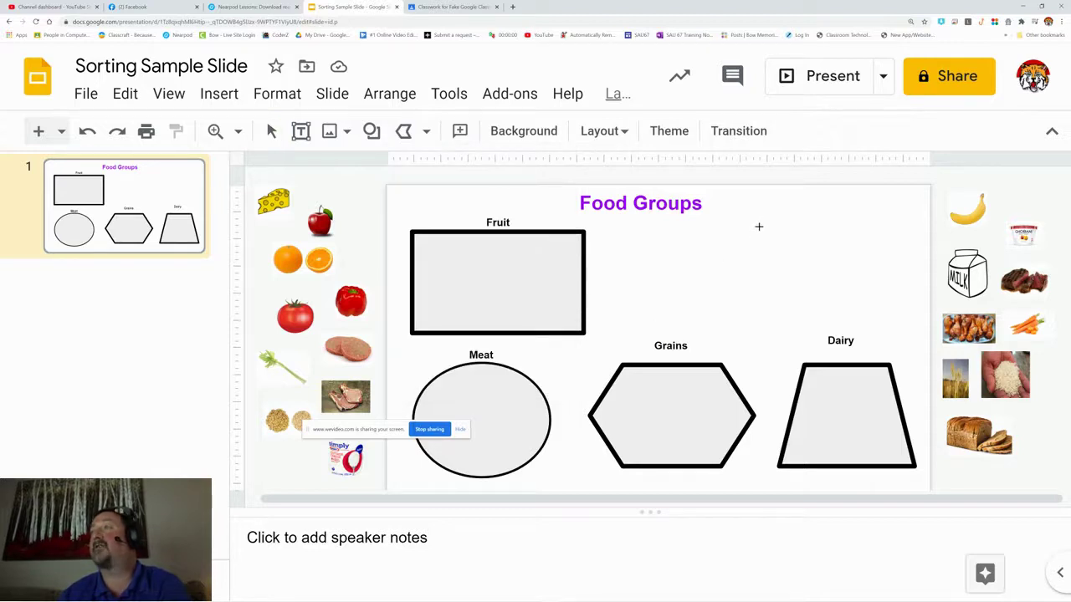
pyautogui.click(757, 225)
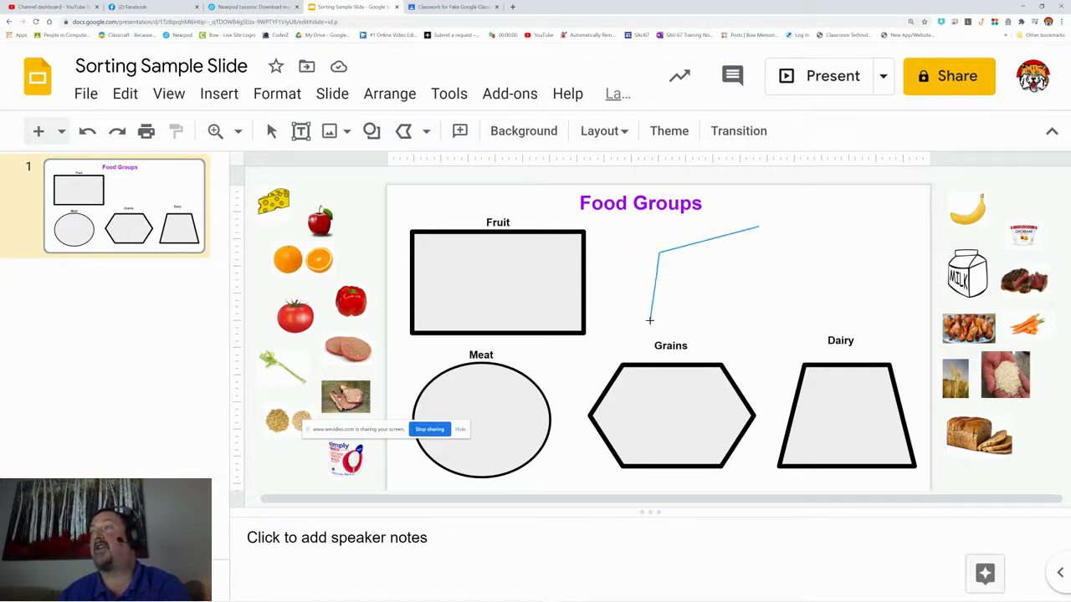
pyautogui.click(651, 321)
pyautogui.click(736, 339)
pyautogui.click(874, 313)
pyautogui.click(878, 247)
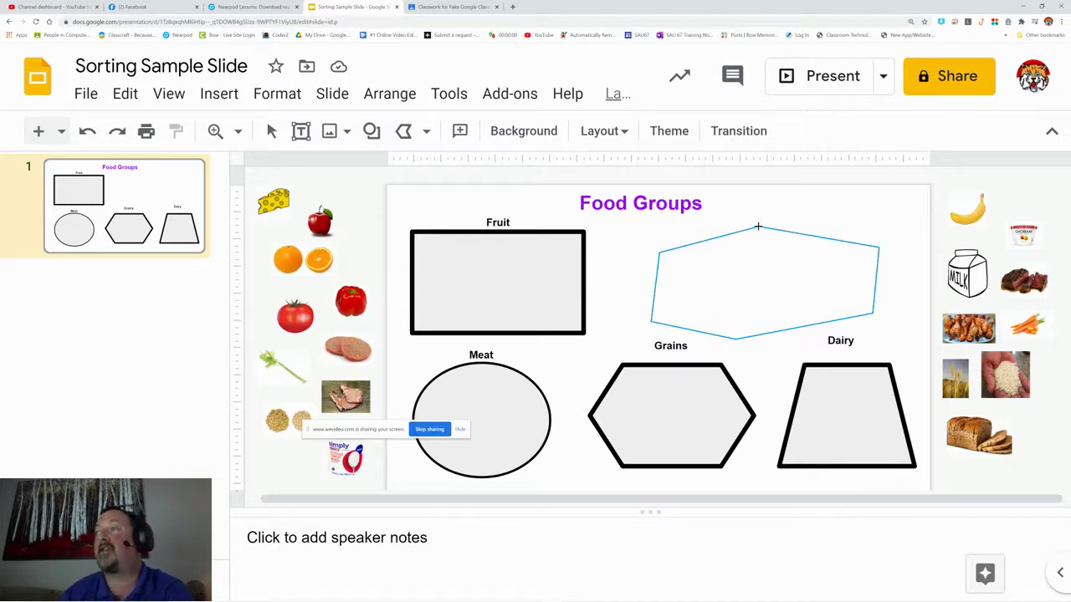
pyautogui.click(758, 226)
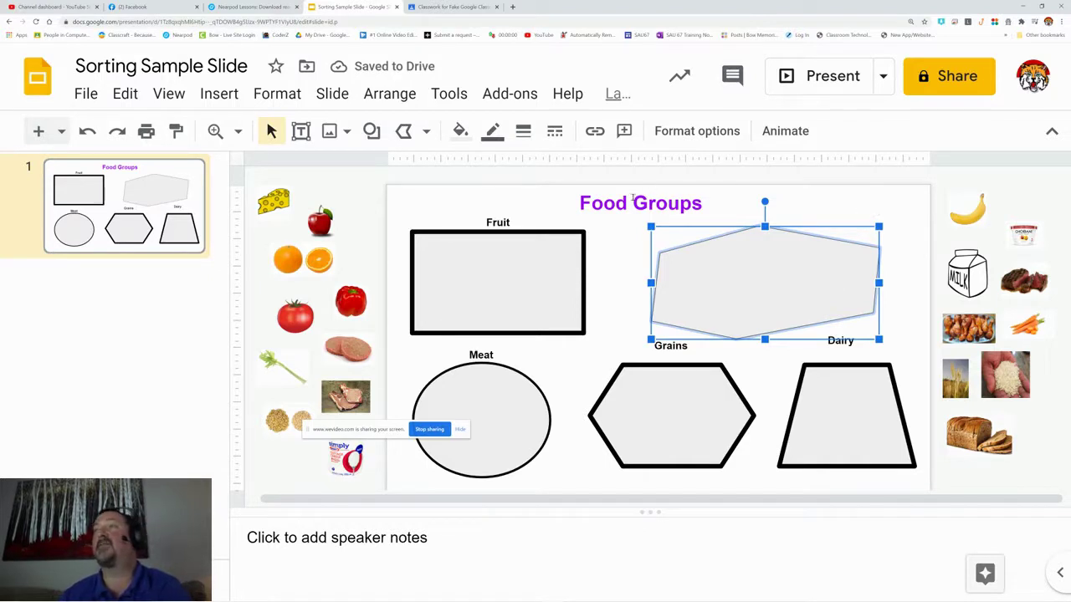
# Give the new polyline shape a black outline with 8px border weight.
pyautogui.click(491, 133)
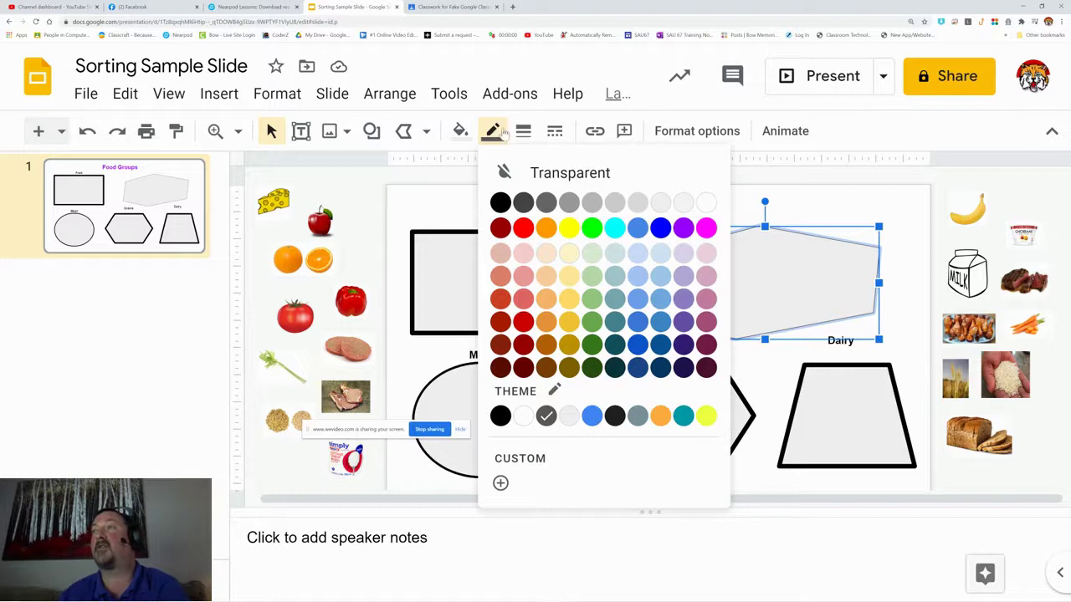
pyautogui.click(501, 206)
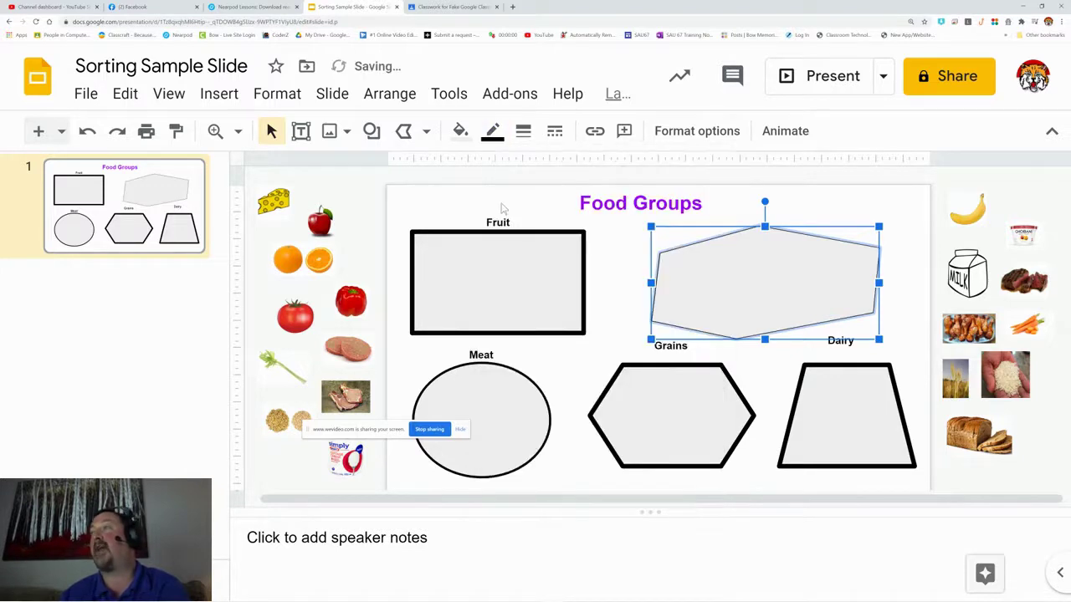
pyautogui.click(523, 132)
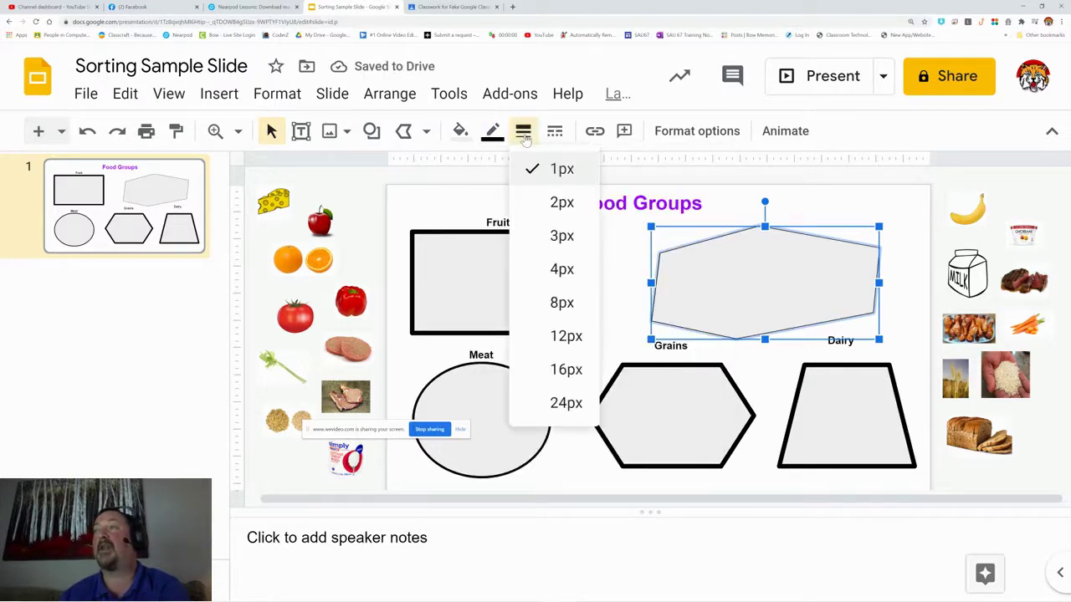
pyautogui.click(621, 301)
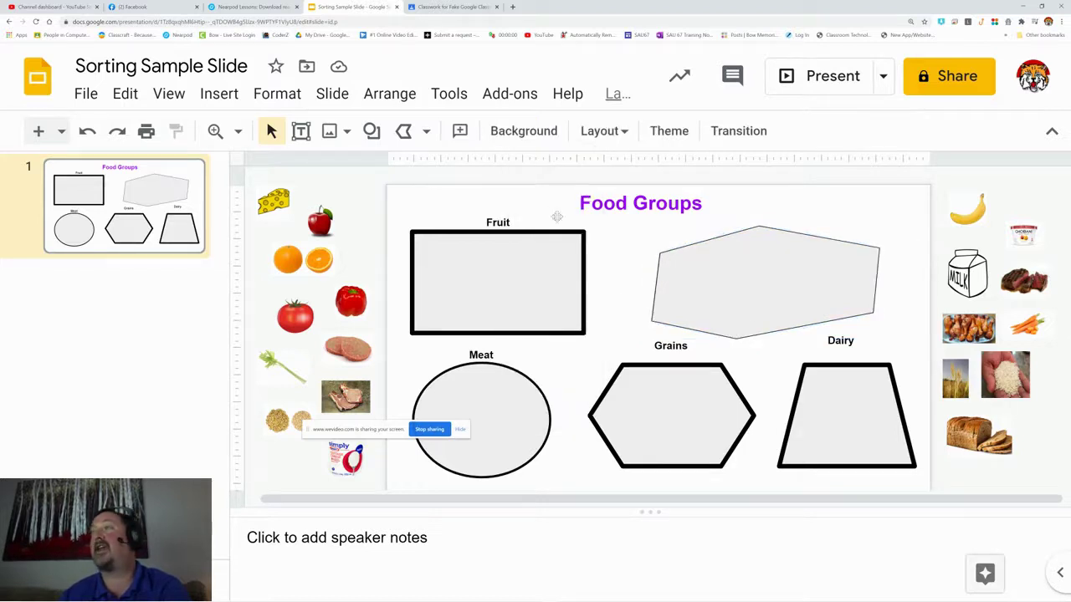
pyautogui.click(770, 286)
pyautogui.click(522, 131)
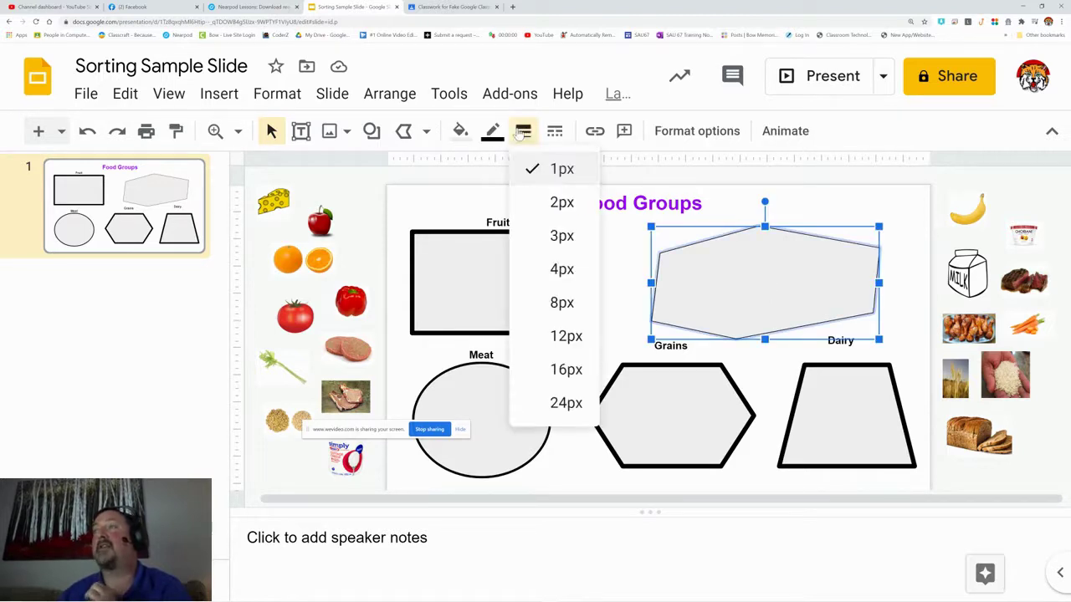
pyautogui.click(563, 276)
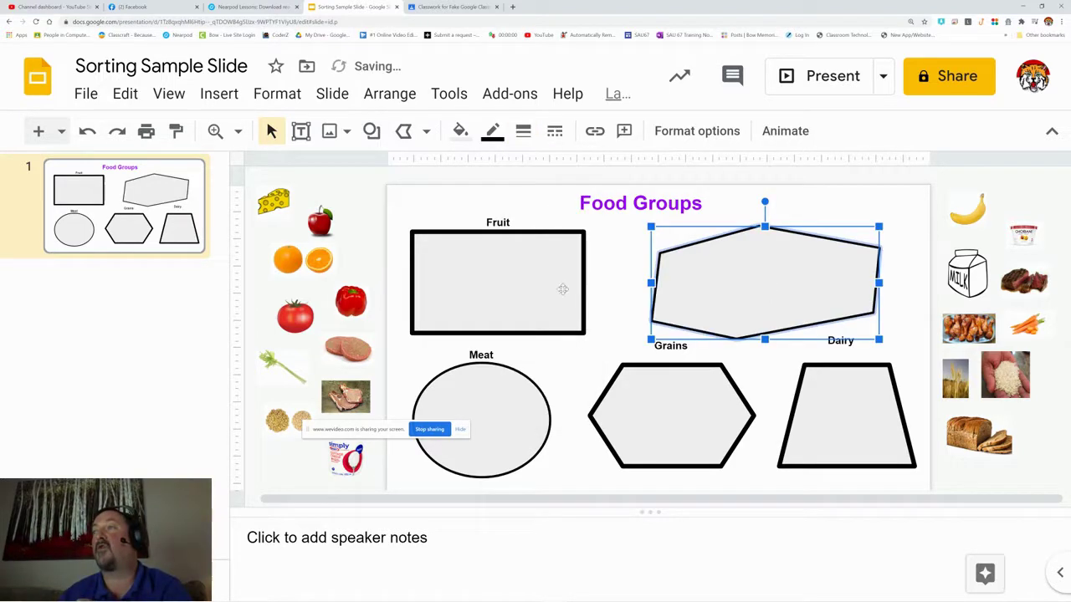
pyautogui.click(523, 132)
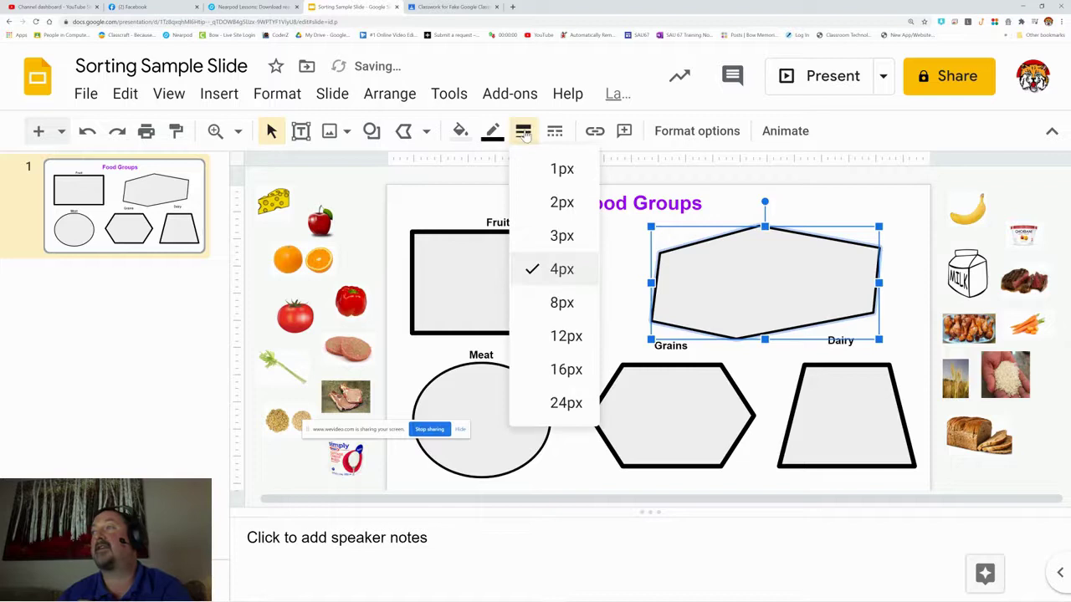
pyautogui.click(562, 303)
pyautogui.click(619, 323)
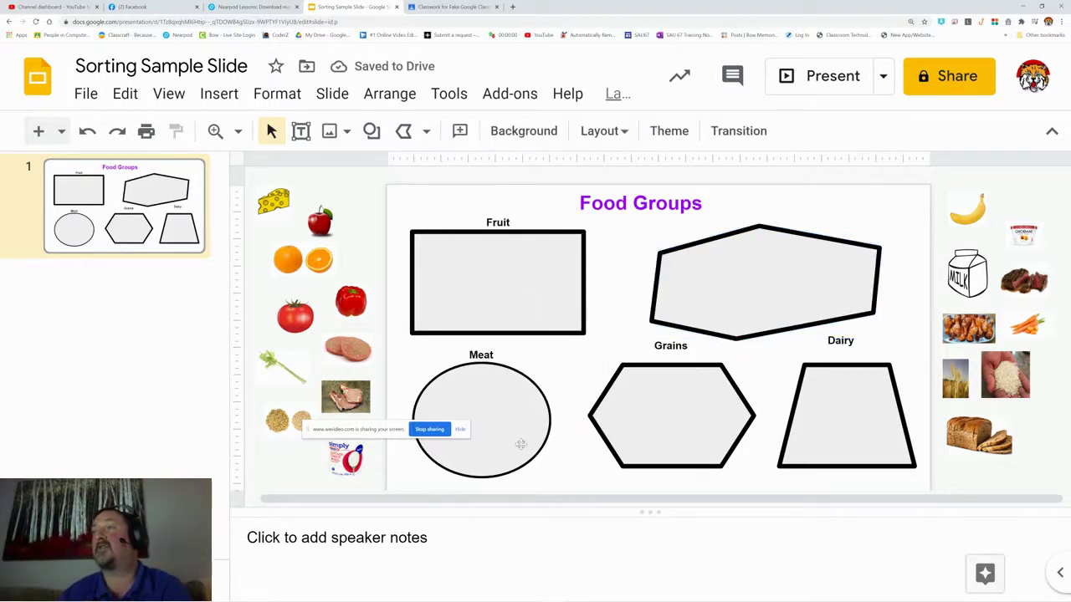
# Thicken the Meat oval's border to 8px.
pyautogui.click(532, 393)
pyautogui.click(523, 131)
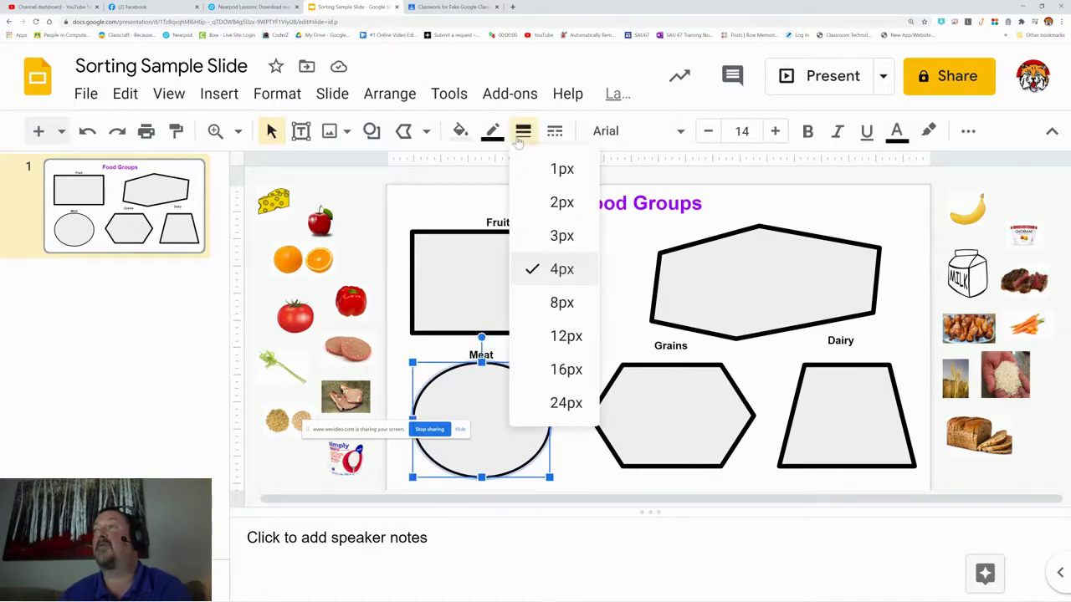
pyautogui.click(557, 302)
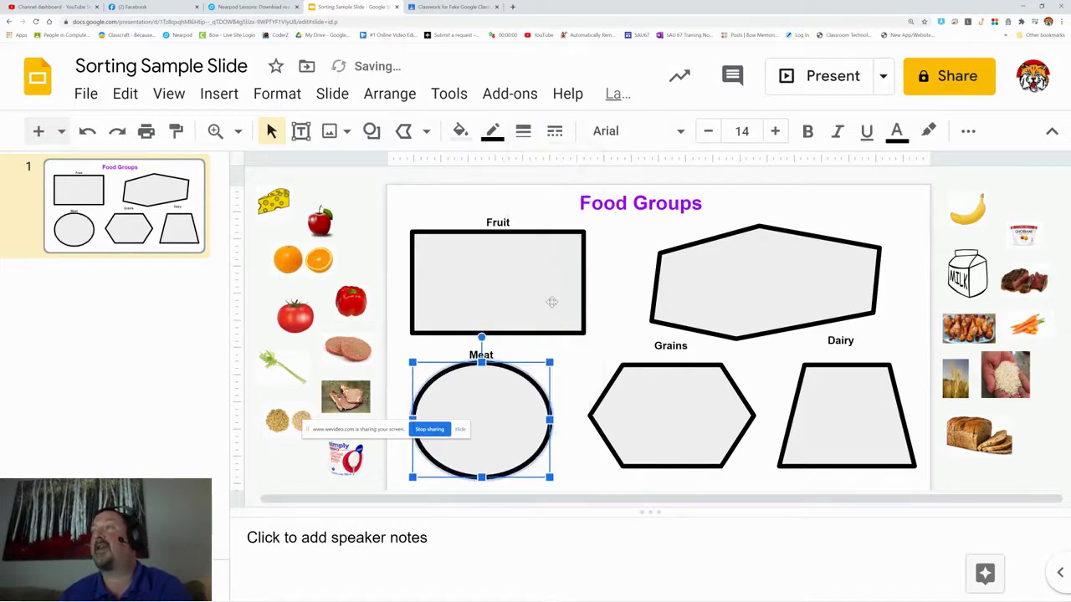
pyautogui.click(893, 215)
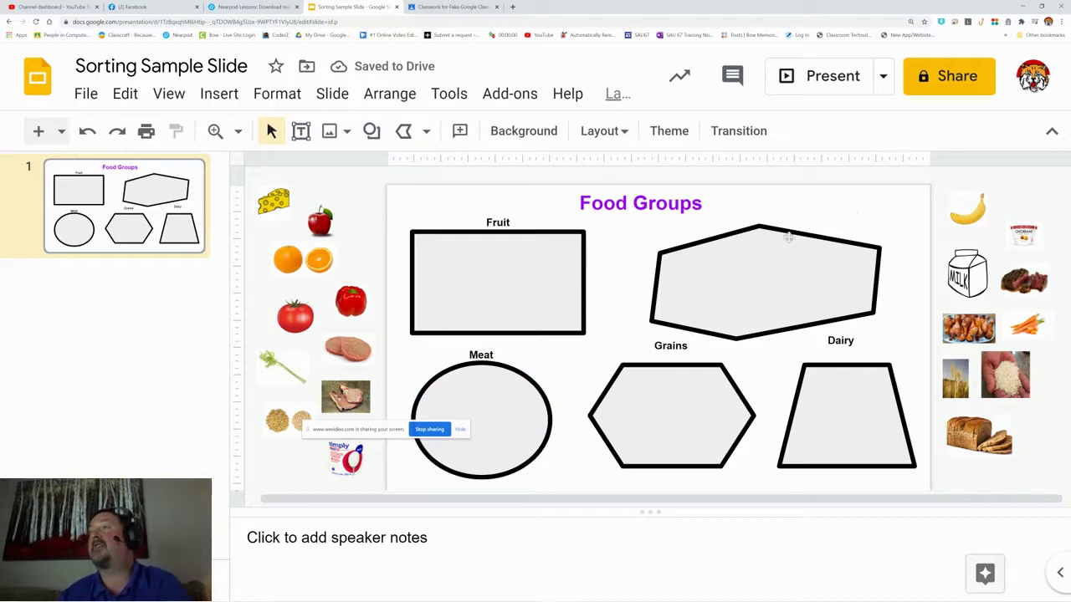
# Add a bold 'Vegetables' text box just above the new shape.
pyautogui.click(301, 130)
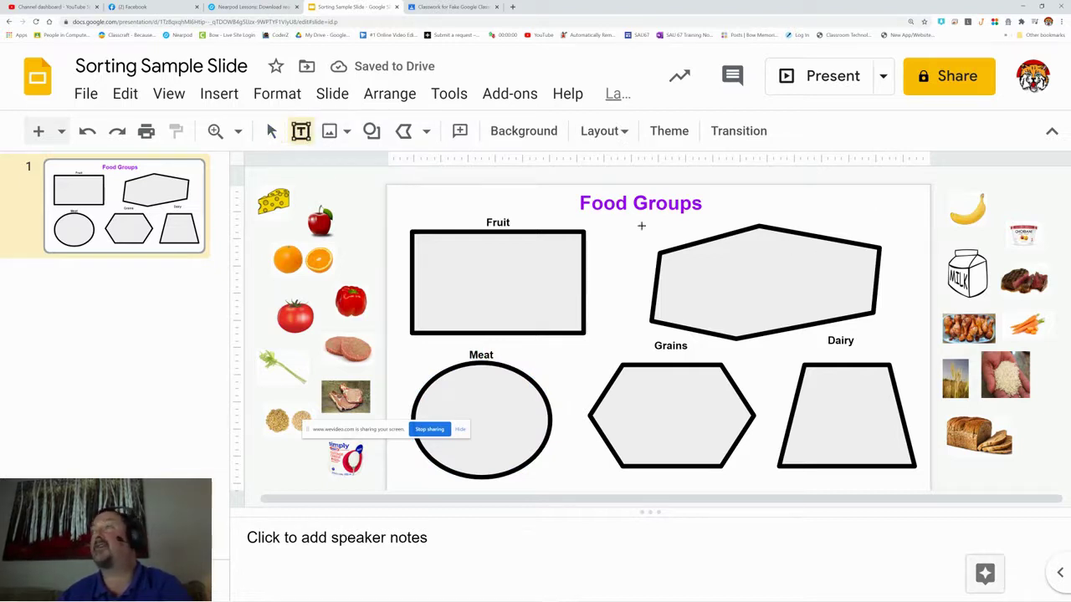
pyautogui.moveTo(729, 205); pyautogui.dragTo(811, 219)
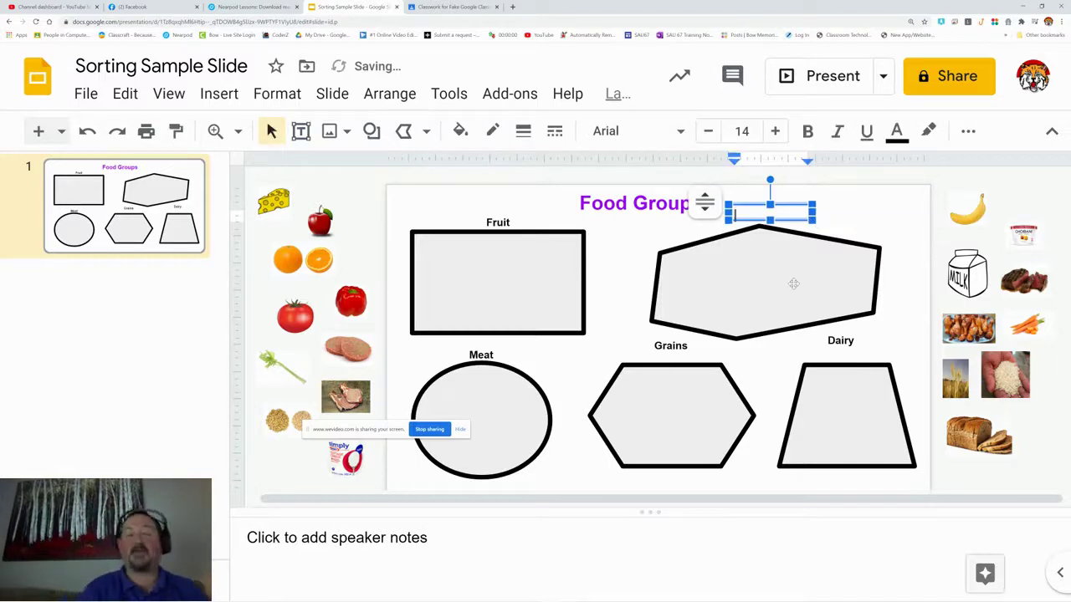
pyautogui.write('Vege')
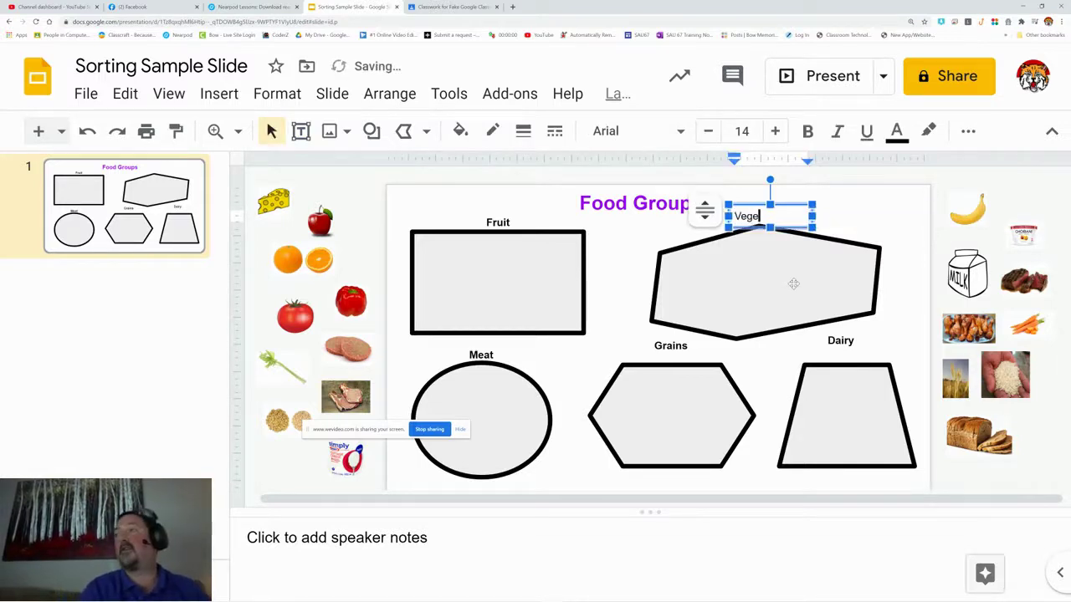
pyautogui.write('tables')
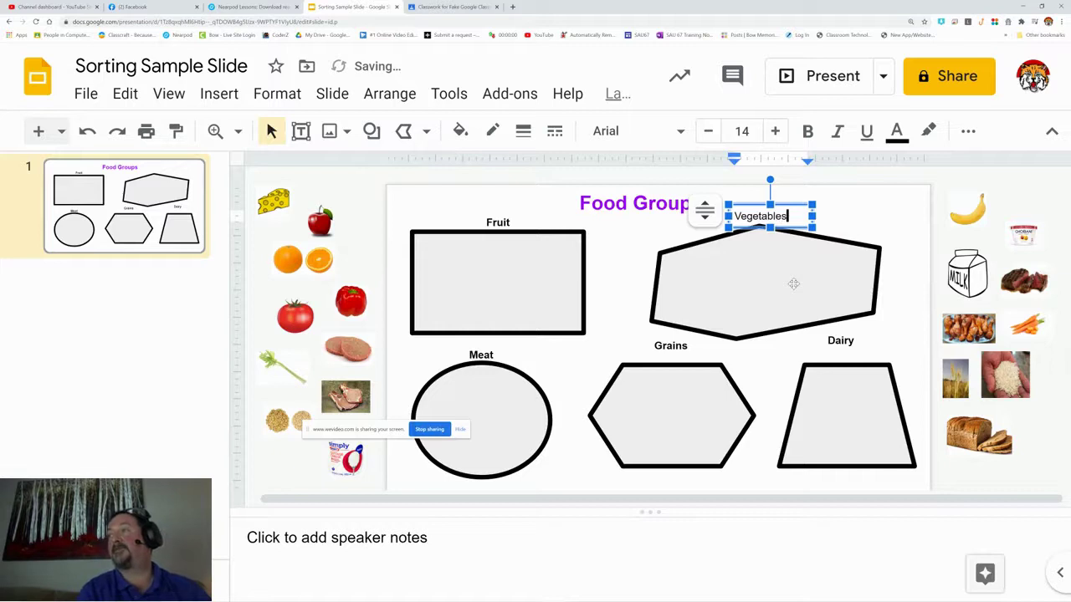
pyautogui.hotkey('shift', 'Left')
pyautogui.hotkey('shift', 'Left')
pyautogui.hotkey('shift', 'Left')
pyautogui.hotkey('shift', 'Left')
pyautogui.hotkey('shift', 'Left')
pyautogui.hotkey('shift', 'Left')
pyautogui.hotkey('shift', 'Left')
pyautogui.hotkey('shift', 'Left')
pyautogui.hotkey('shift', 'Left')
pyautogui.hotkey('shift', 'Left')
pyautogui.click(808, 132)
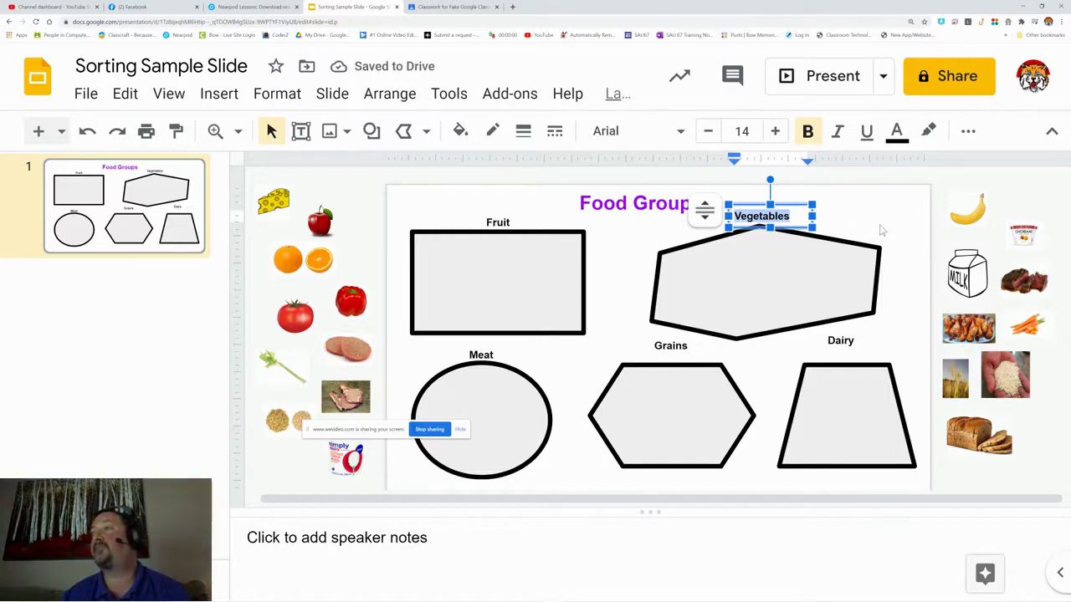
# Center-align the Vegetables label text within its box.
pyautogui.click(968, 134)
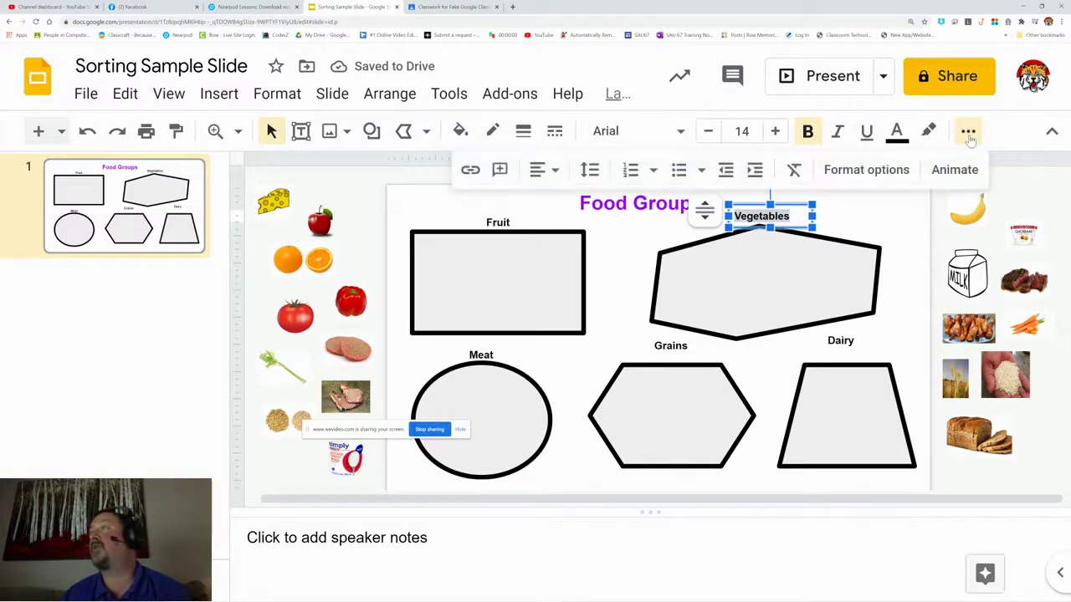
pyautogui.click(552, 171)
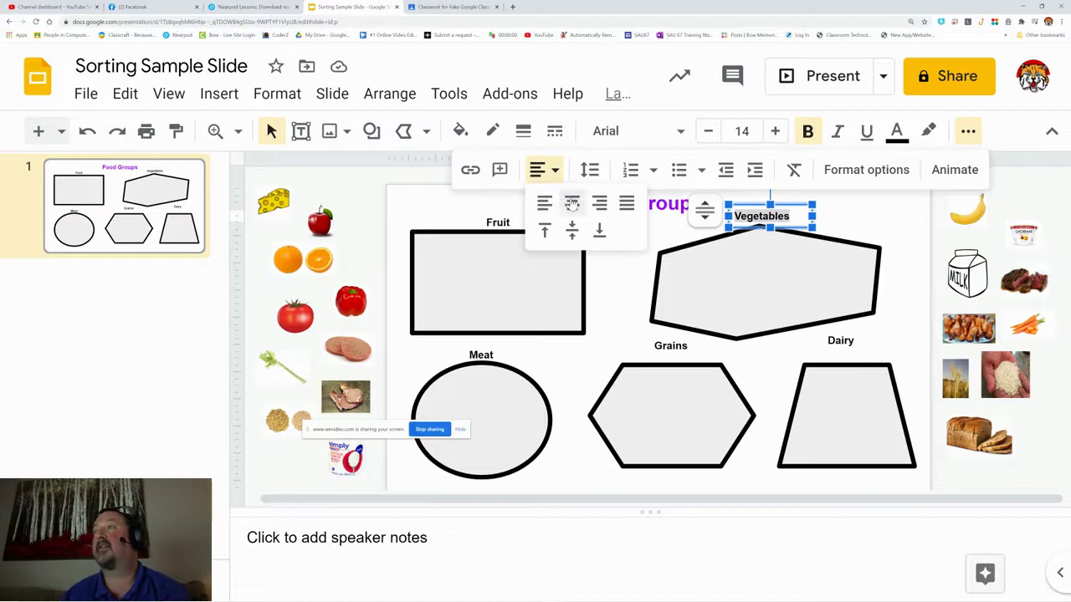
pyautogui.click(573, 204)
pyautogui.click(892, 228)
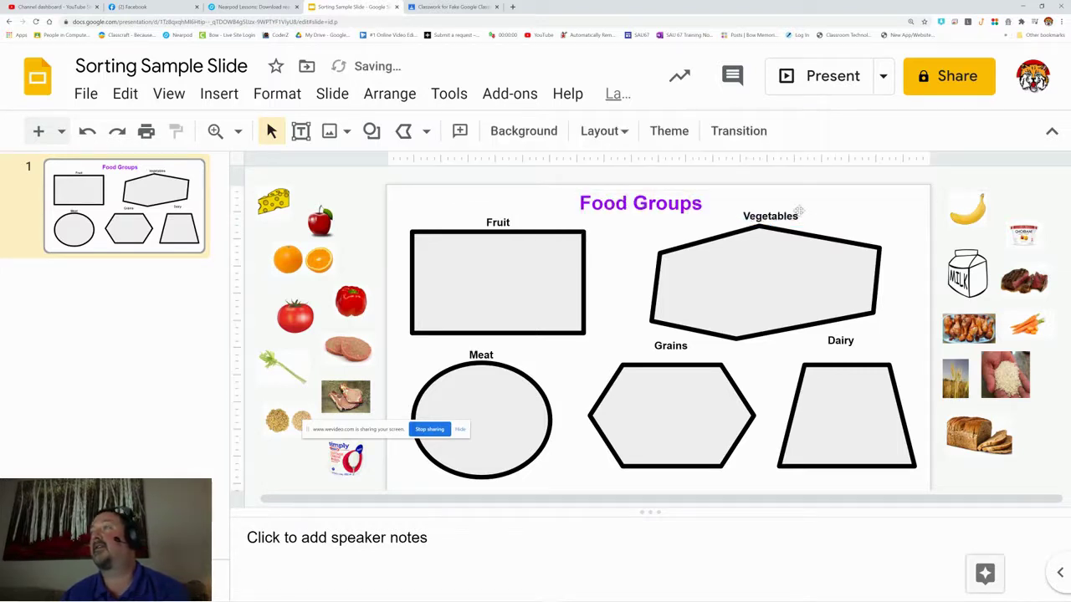
pyautogui.click(783, 207)
# Nudge the Vegetables label so it sits centred over the vegetables shape.
pyautogui.moveTo(780, 204); pyautogui.dragTo(782, 203)
pyautogui.click(889, 222)
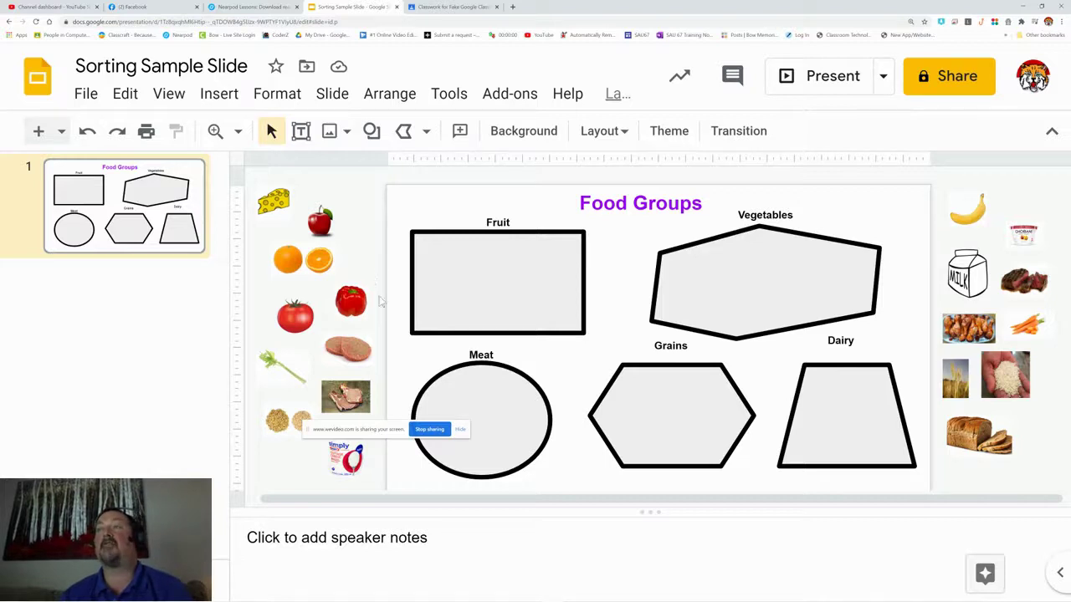
pyautogui.moveTo(366, 431); pyautogui.dragTo(374, 587)
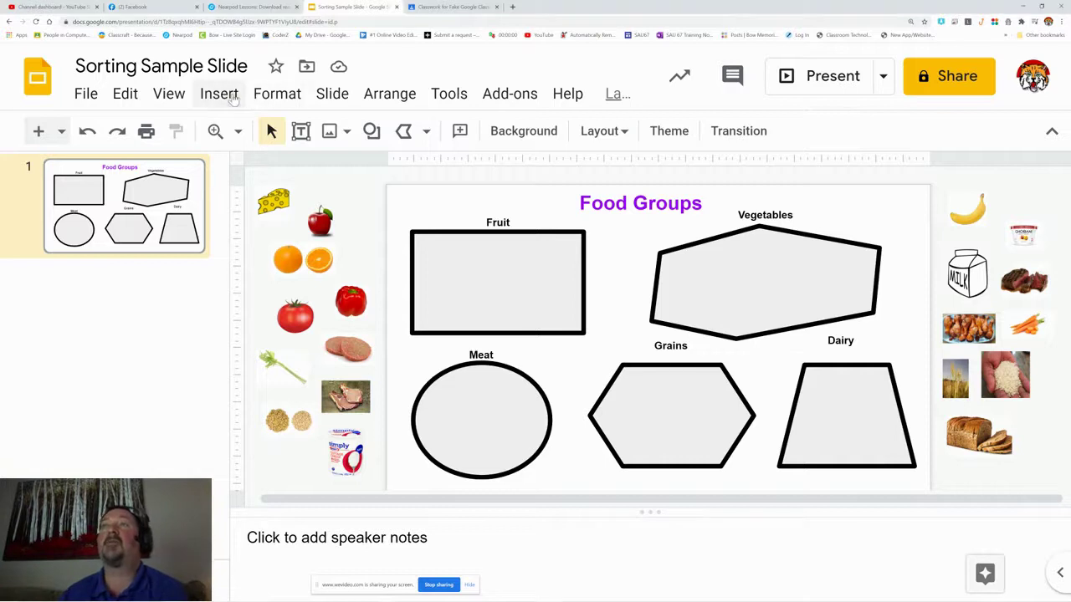
# Insert a broccoli image from a web search for 'brocolli', shrunk into the left margin.
pyautogui.click(234, 98)
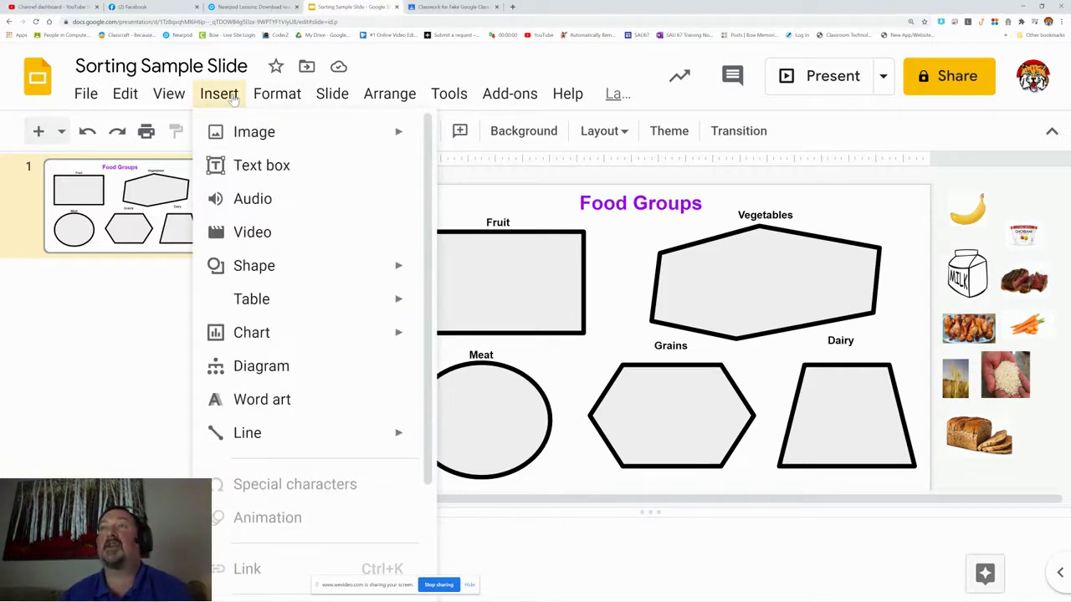
pyautogui.moveTo(248, 134)
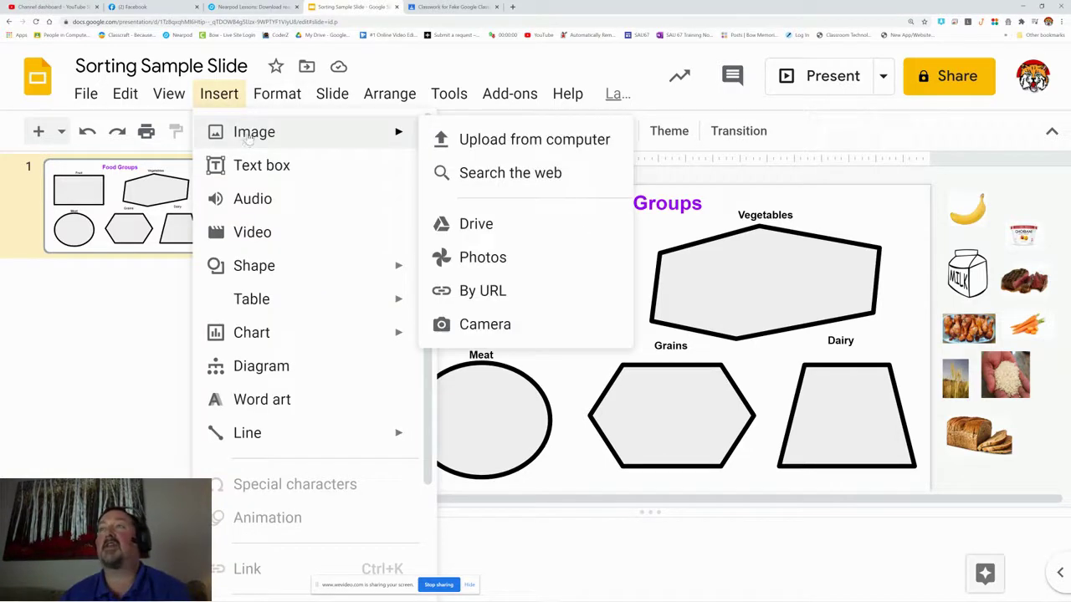
pyautogui.click(541, 176)
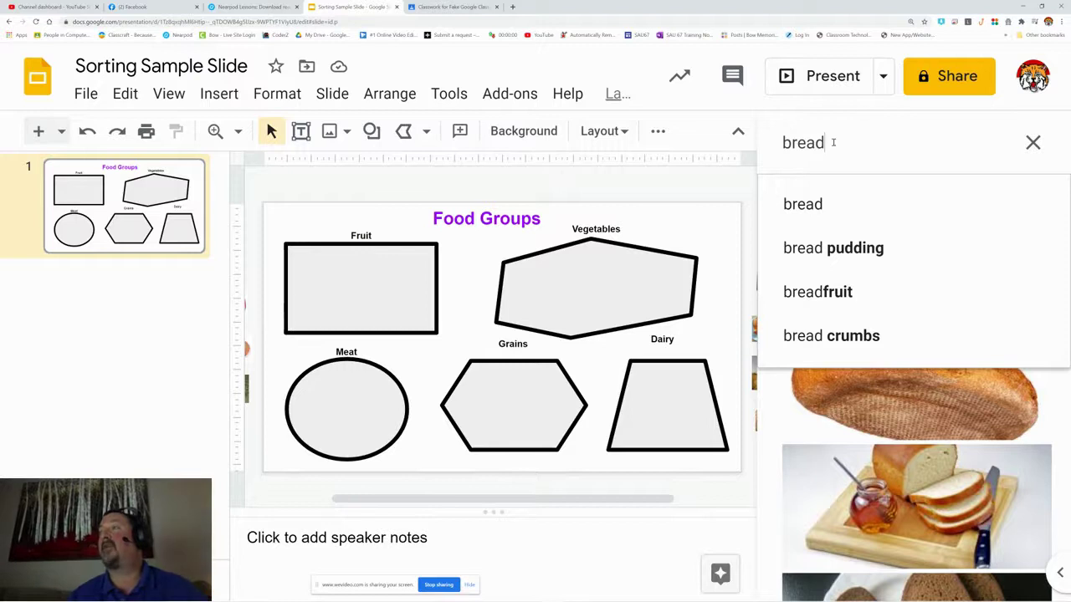
pyautogui.doubleClick(837, 154)
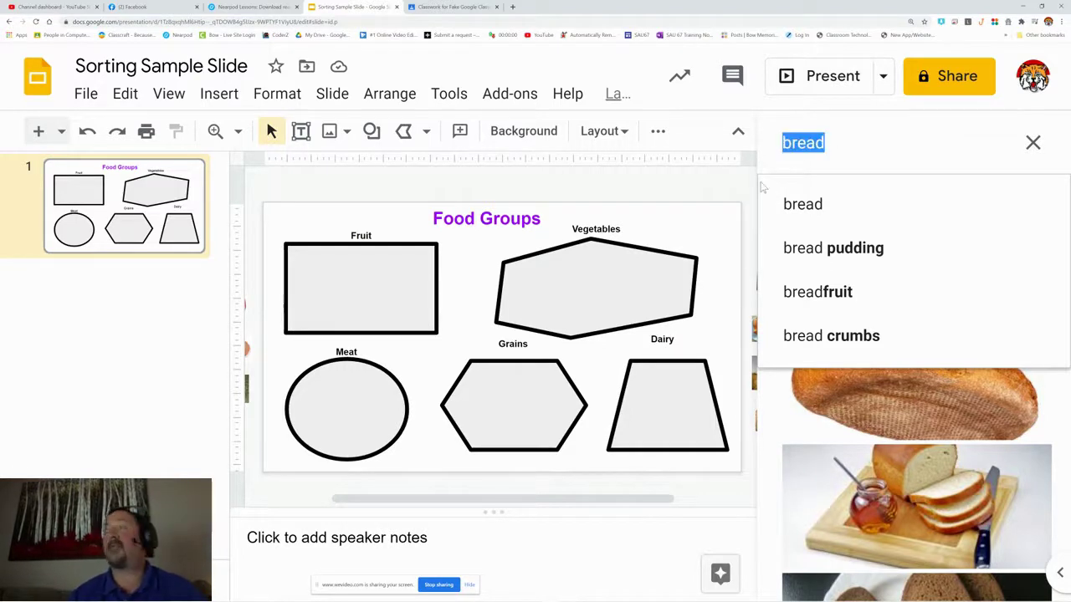
pyautogui.write('brocolli')
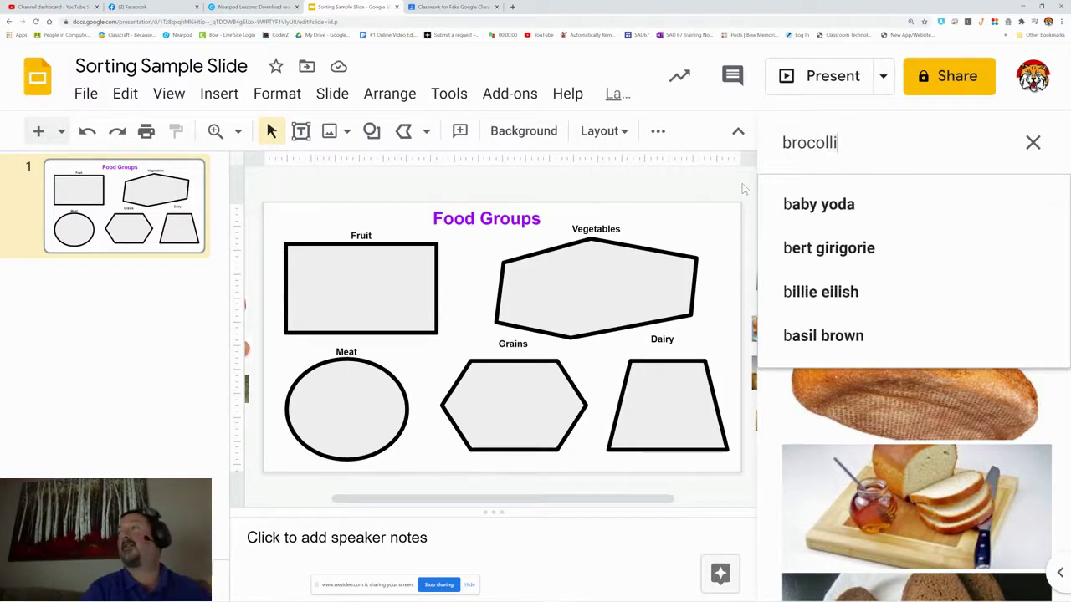
pyautogui.press('Return')
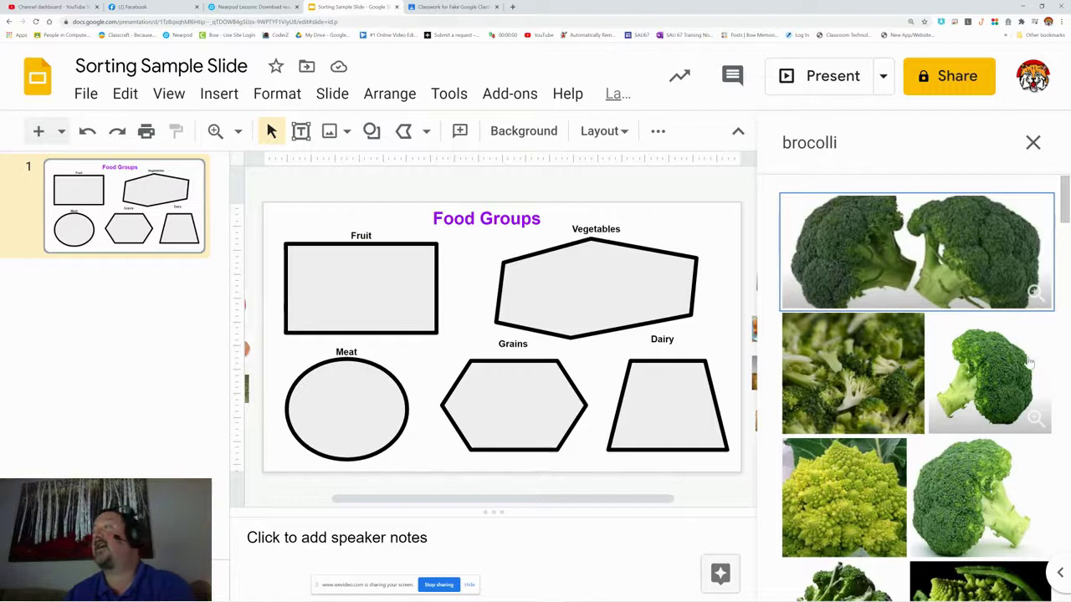
pyautogui.click(979, 389)
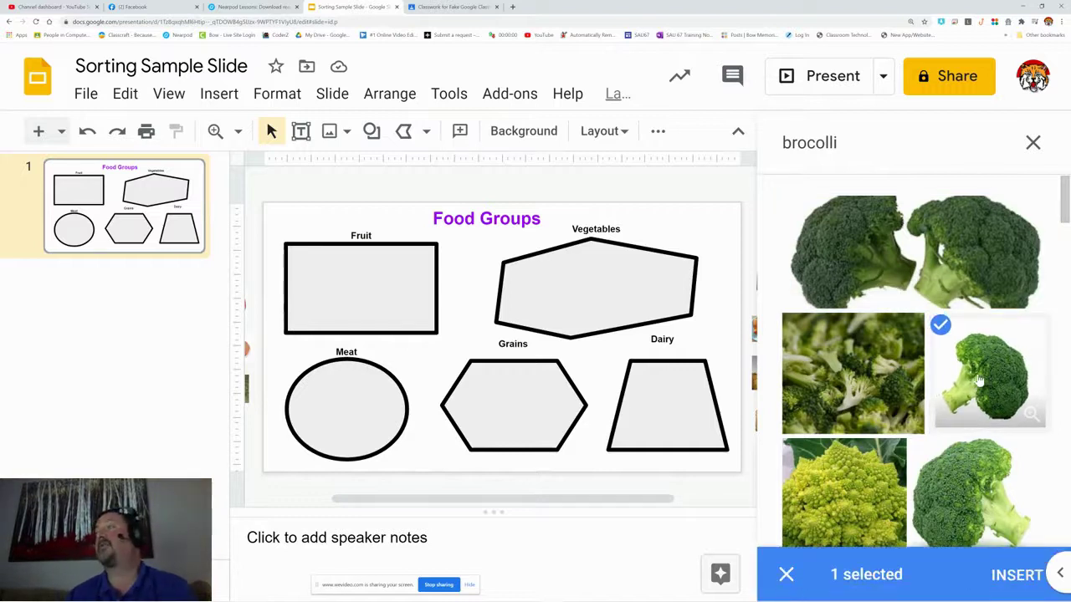
pyautogui.click(1015, 575)
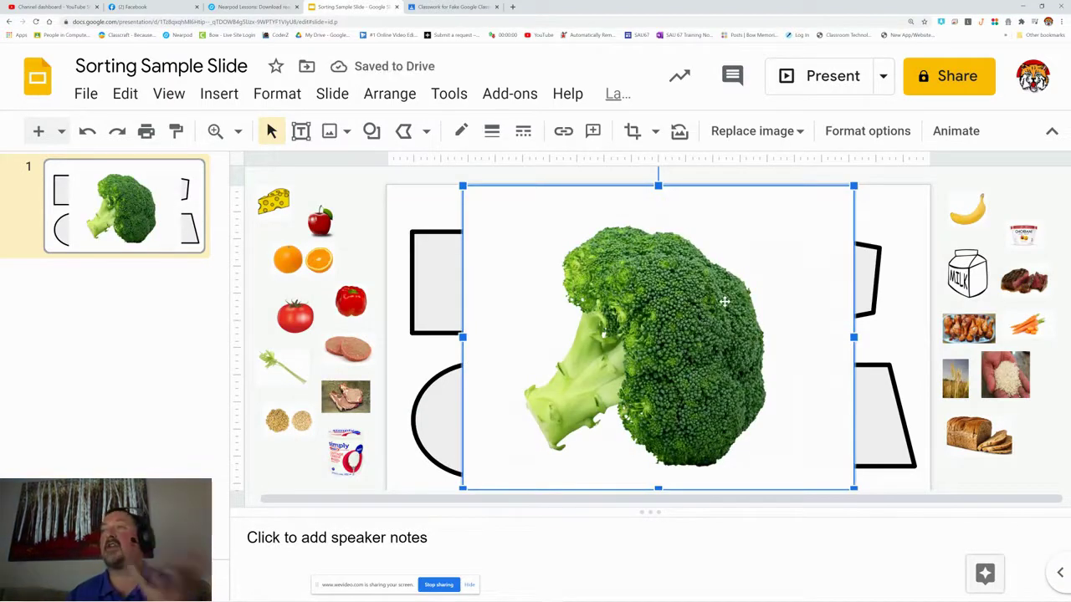
pyautogui.moveTo(854, 186); pyautogui.dragTo(298, 466)
pyautogui.click(365, 237)
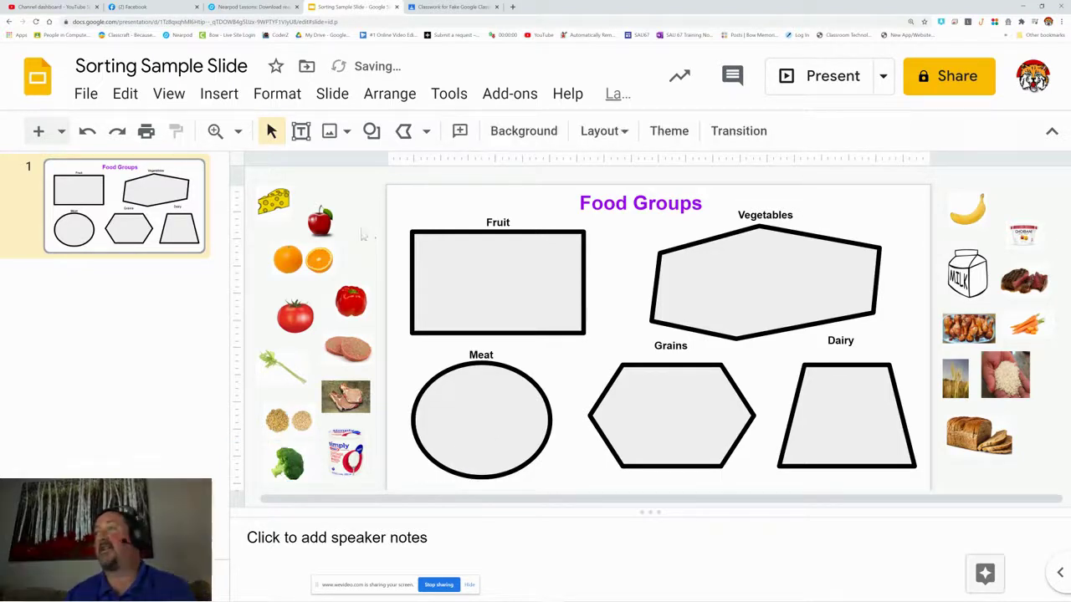
# Insert the first 'Pear' web image, shrunk and placed beside the bread in the right margin.
pyautogui.click(210, 96)
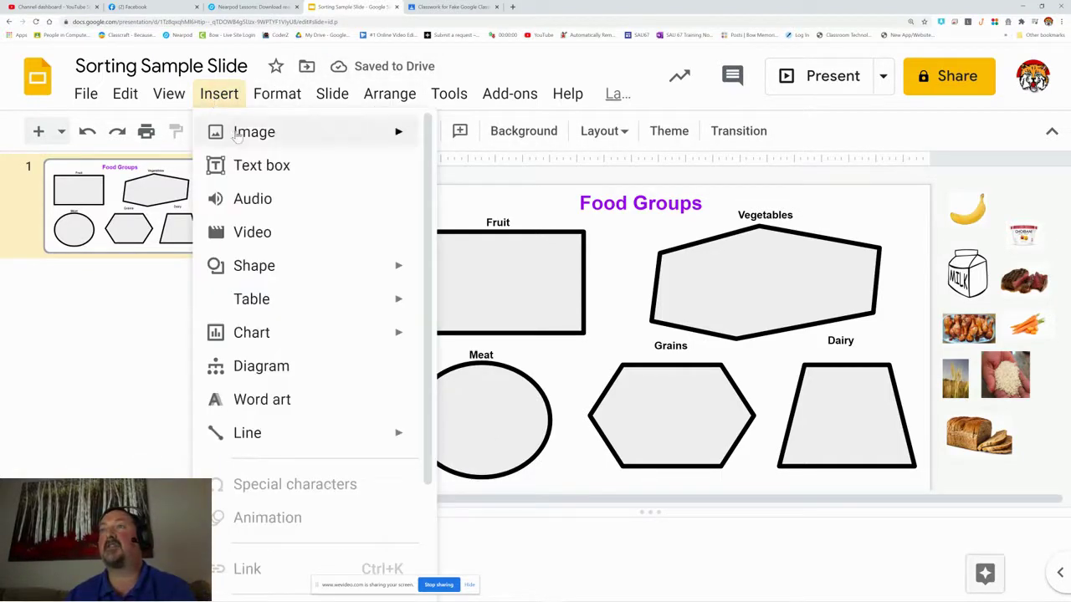
pyautogui.moveTo(251, 131)
pyautogui.click(490, 173)
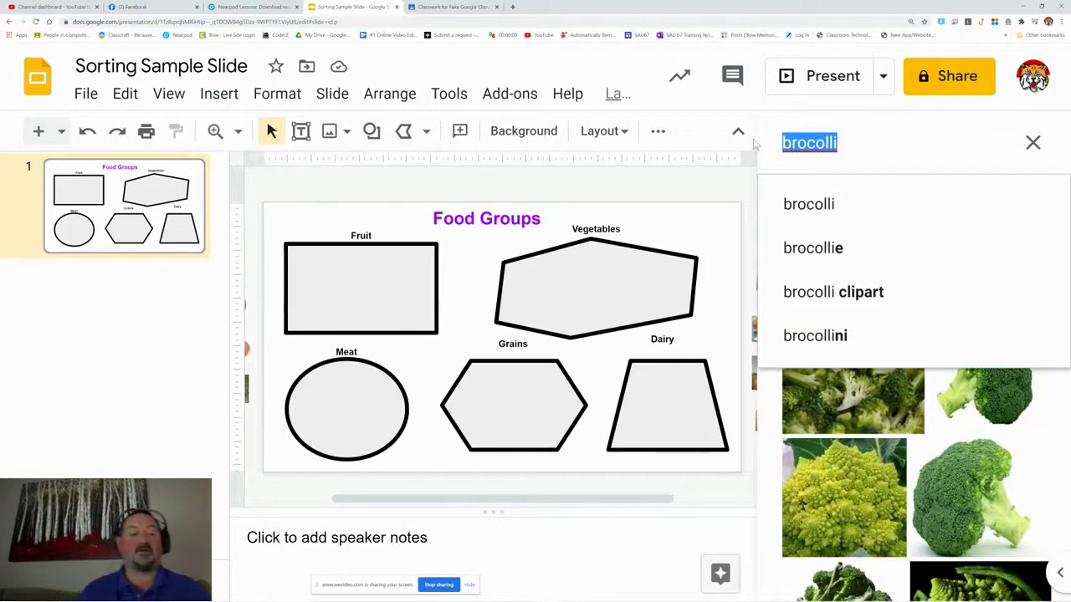
pyautogui.write('Pear')
pyautogui.press('Return')
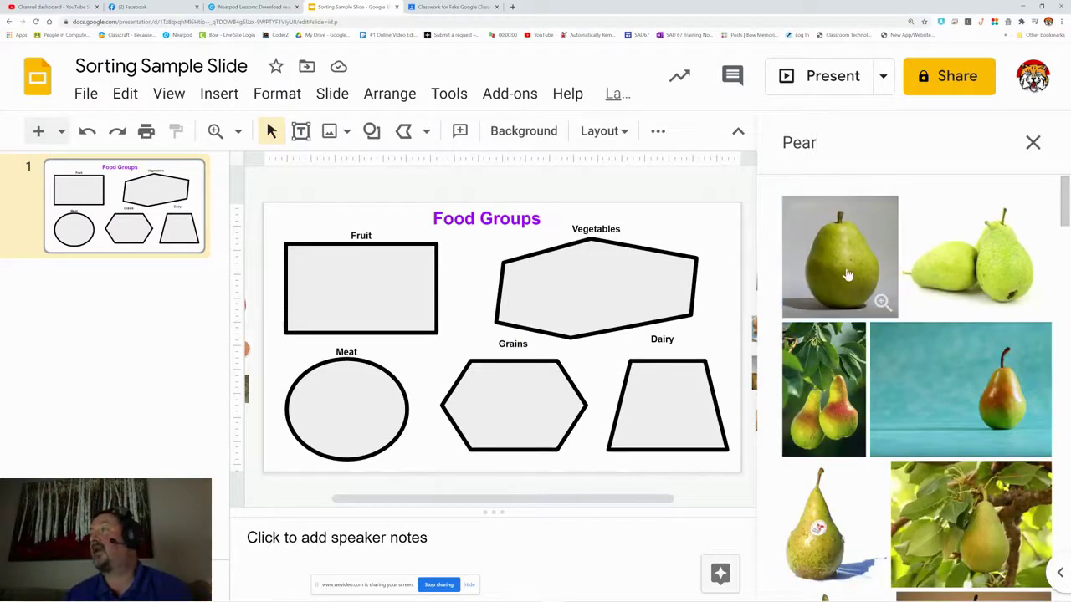
pyautogui.click(843, 287)
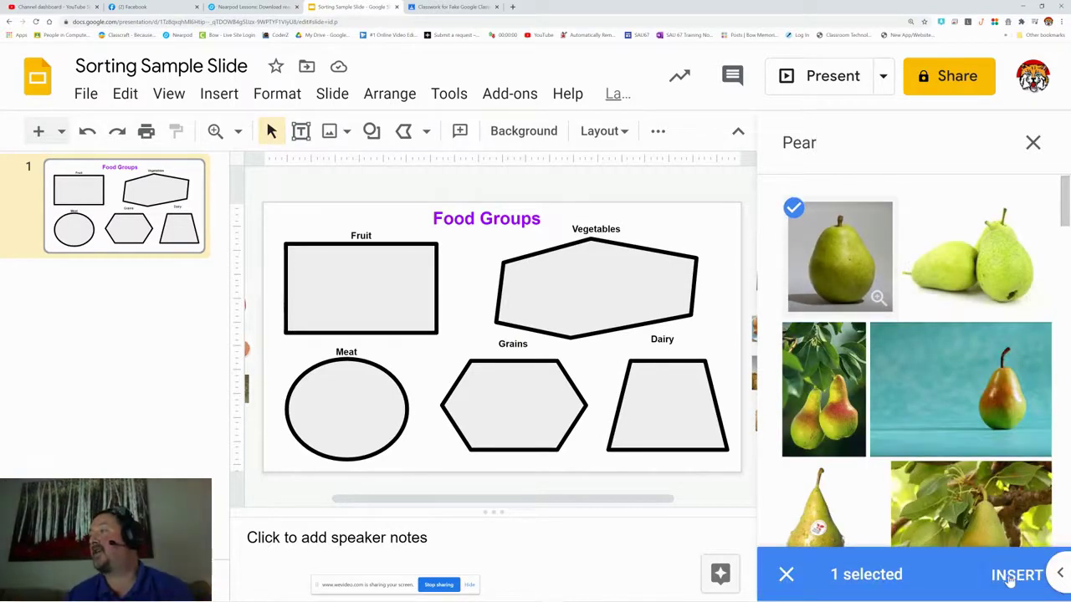
pyautogui.click(1015, 575)
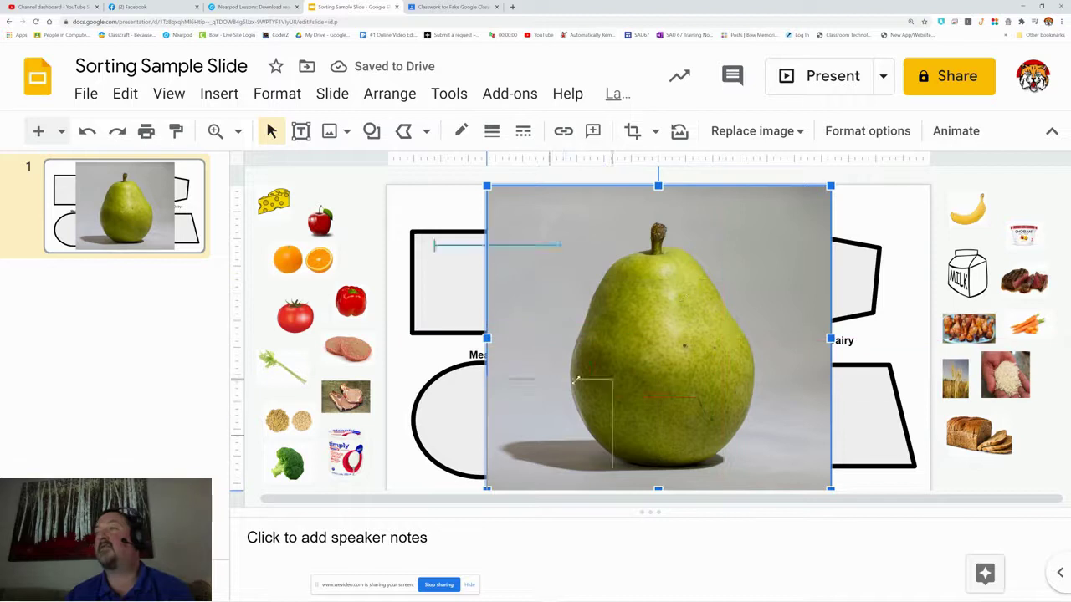
pyautogui.moveTo(573, 381); pyautogui.dragTo(1064, 431)
pyautogui.click(1020, 487)
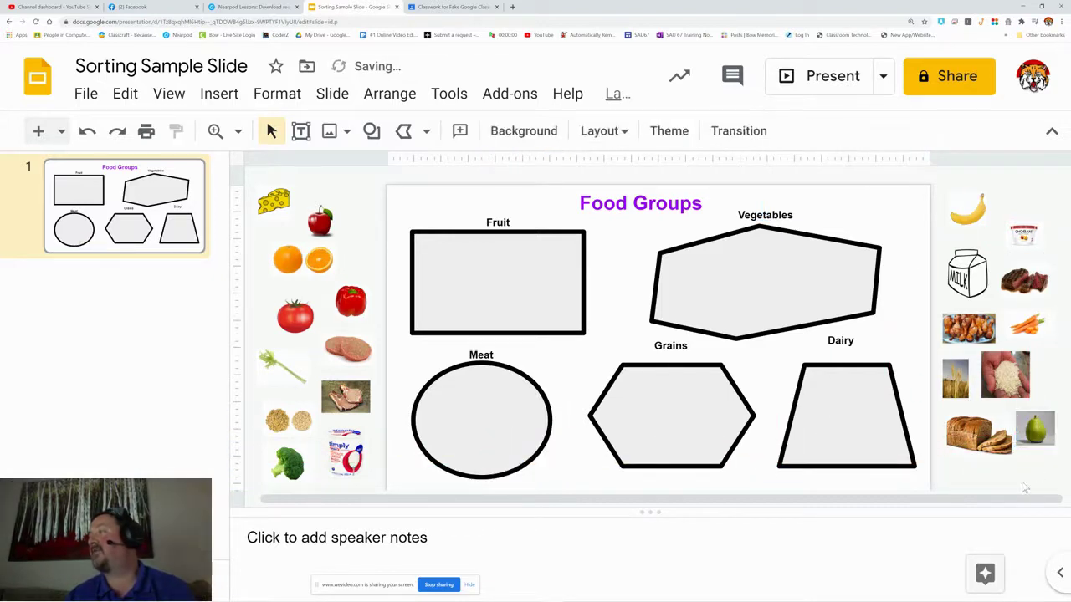
# Search web images for 'muffin', replacing the old Pear search.
pyautogui.click(220, 94)
pyautogui.moveTo(385, 138)
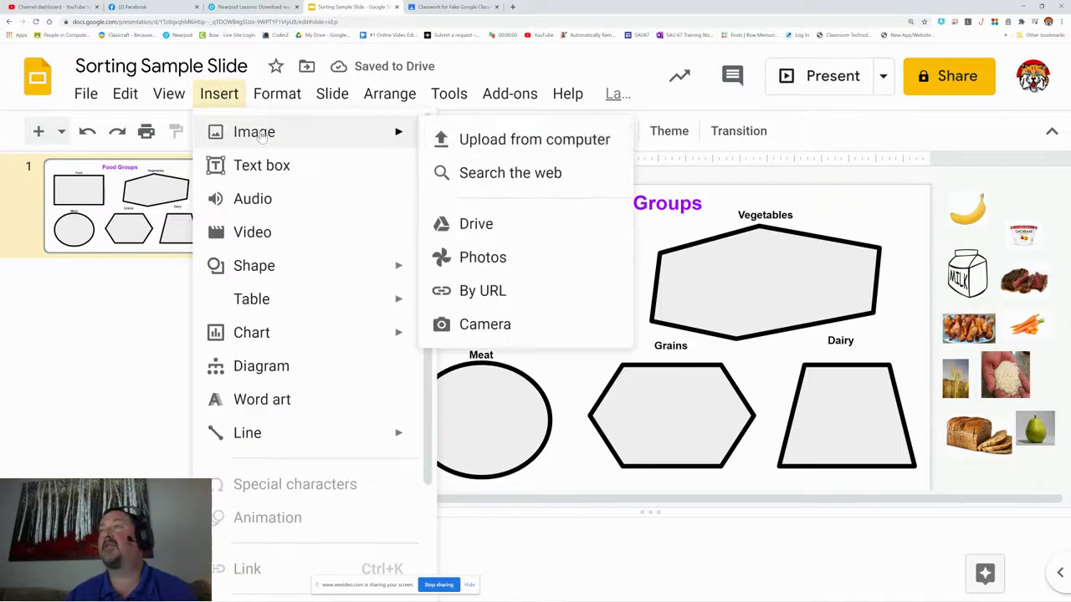
pyautogui.click(540, 173)
pyautogui.click(830, 146)
pyautogui.hotkey('ctrl', 'a')
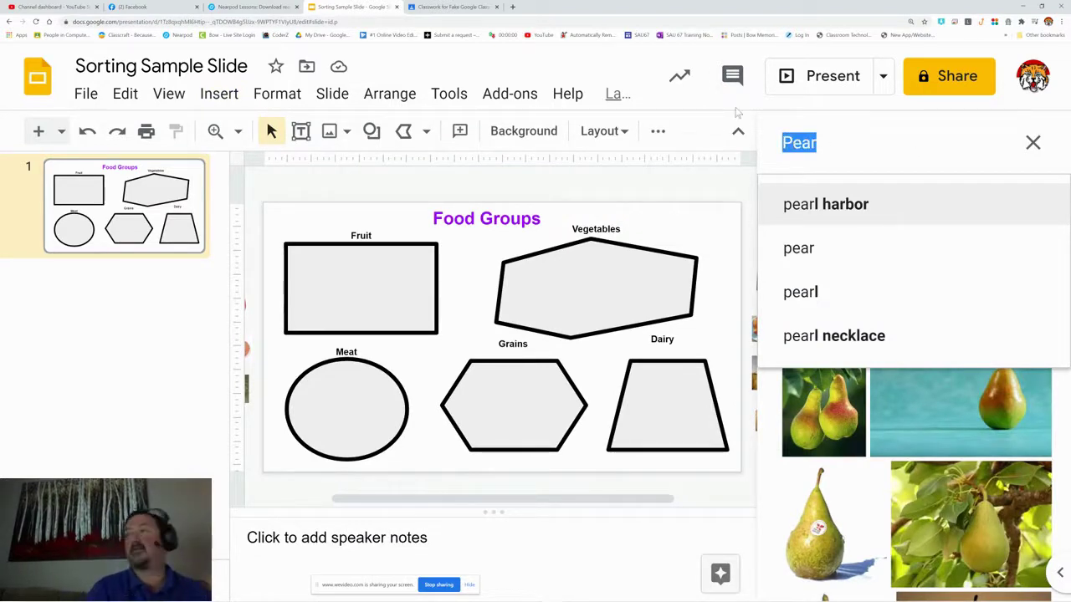
pyautogui.write('mu')
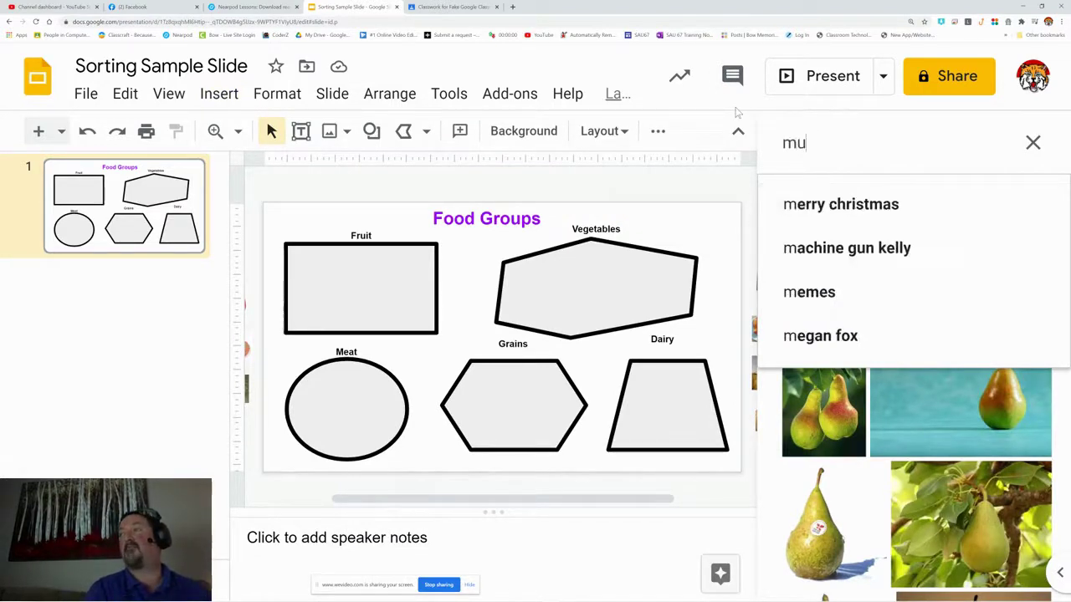
pyautogui.write('ffin')
pyautogui.press('Return')
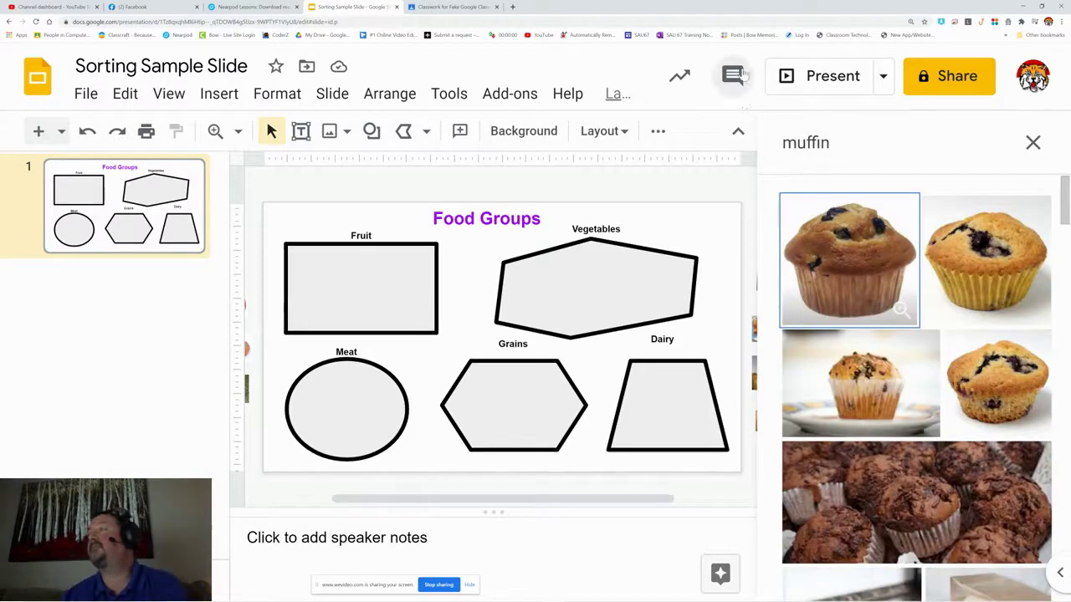
pyautogui.scroll(-8, 987, 356)
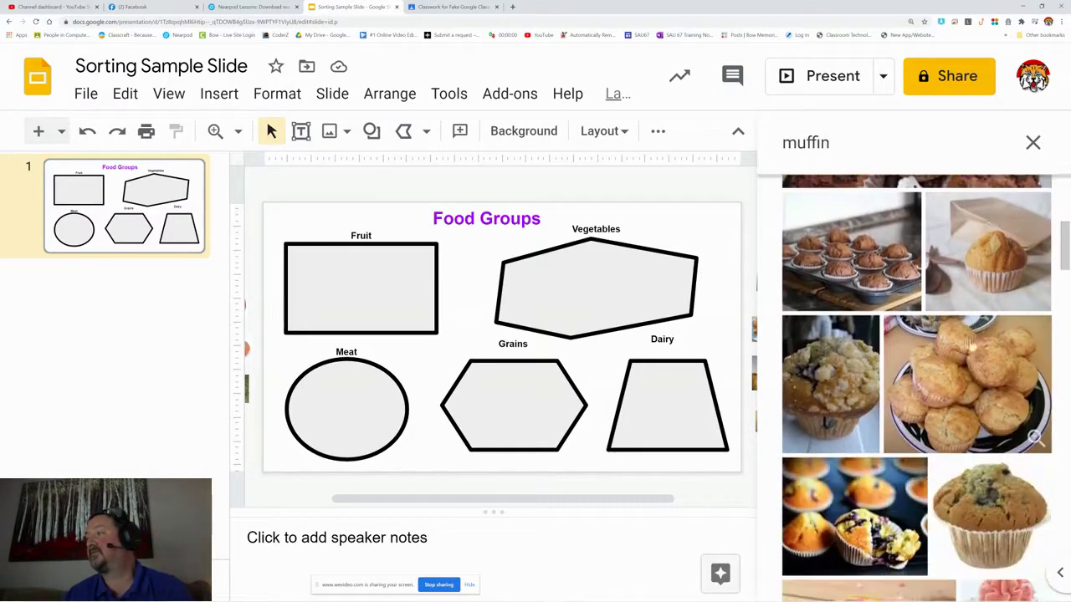
pyautogui.scroll(7, 906, 269)
pyautogui.scroll(2, 906, 269)
# Refine the search to 'grain muffin' and insert the tray of grain muffins image.
pyautogui.click(783, 143)
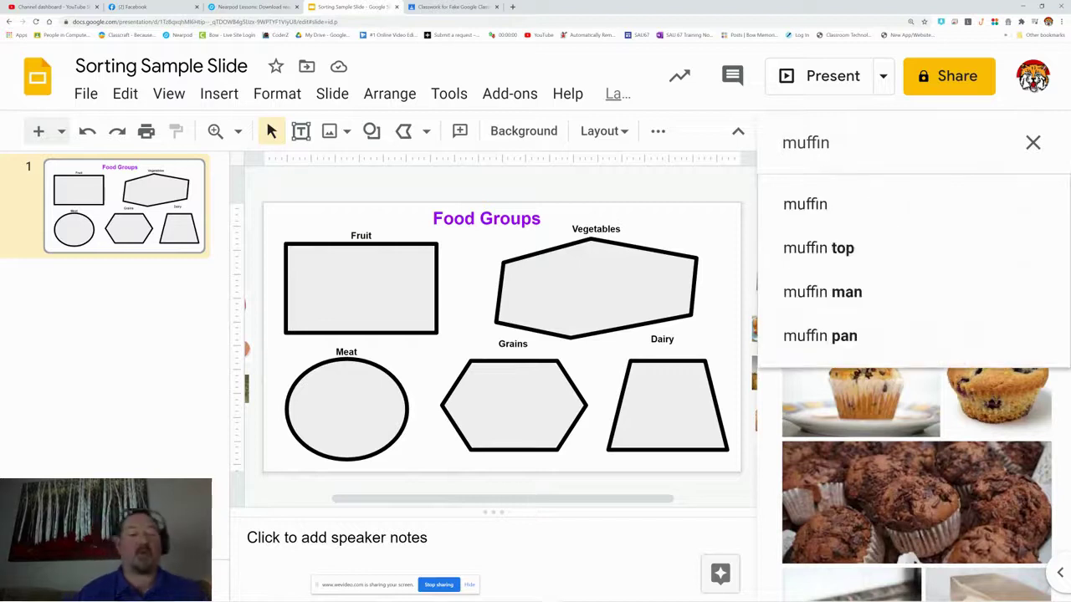
pyautogui.write('grain')
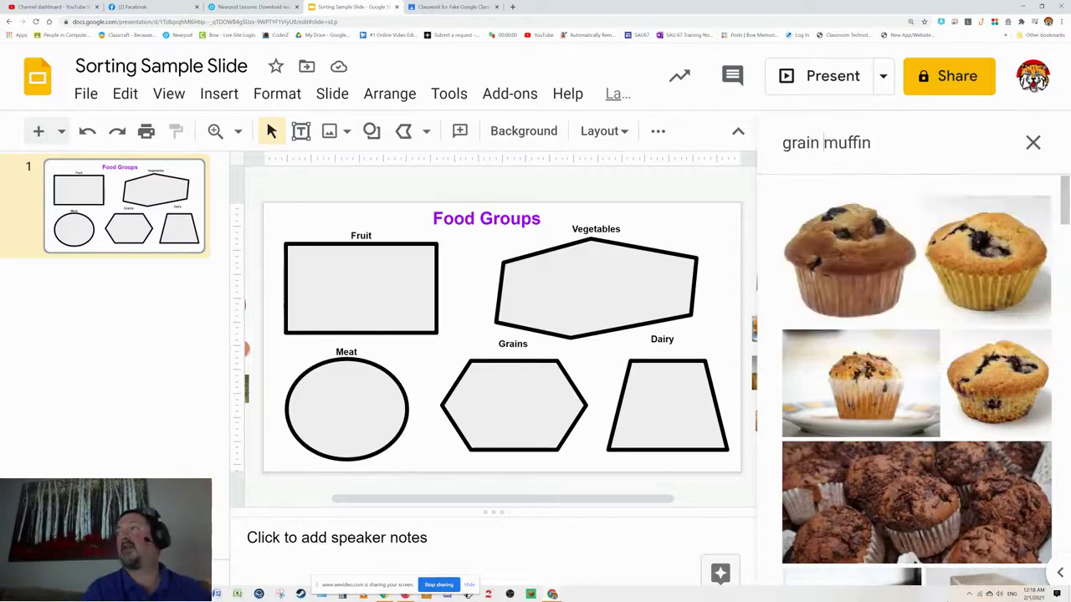
pyautogui.press('Return')
pyautogui.scroll(-2, 939, 416)
pyautogui.scroll(-5, 939, 416)
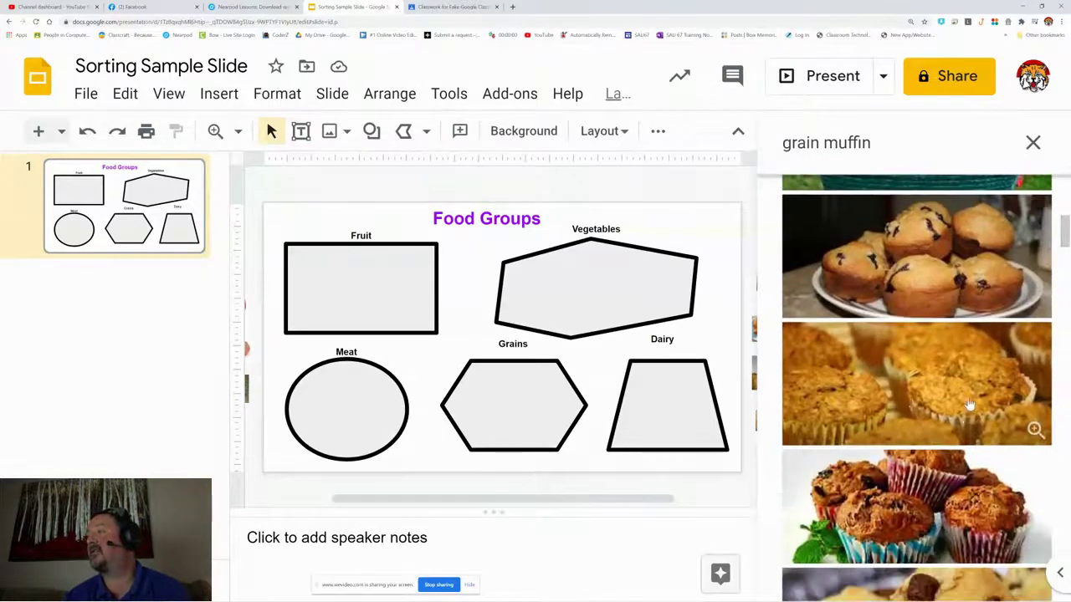
pyautogui.scroll(-6, 920, 423)
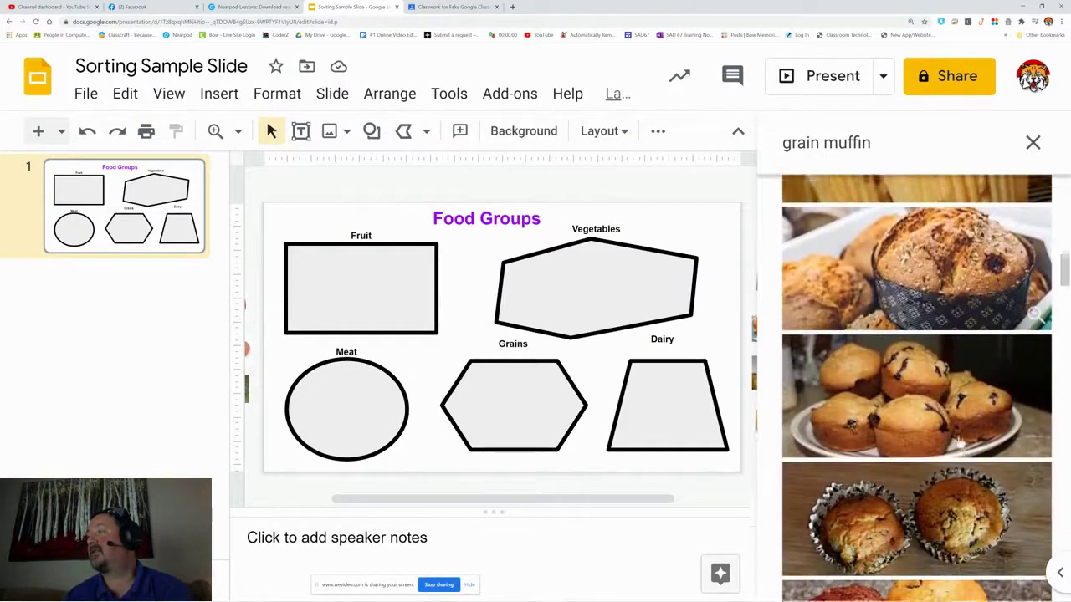
pyautogui.scroll(-6, 957, 441)
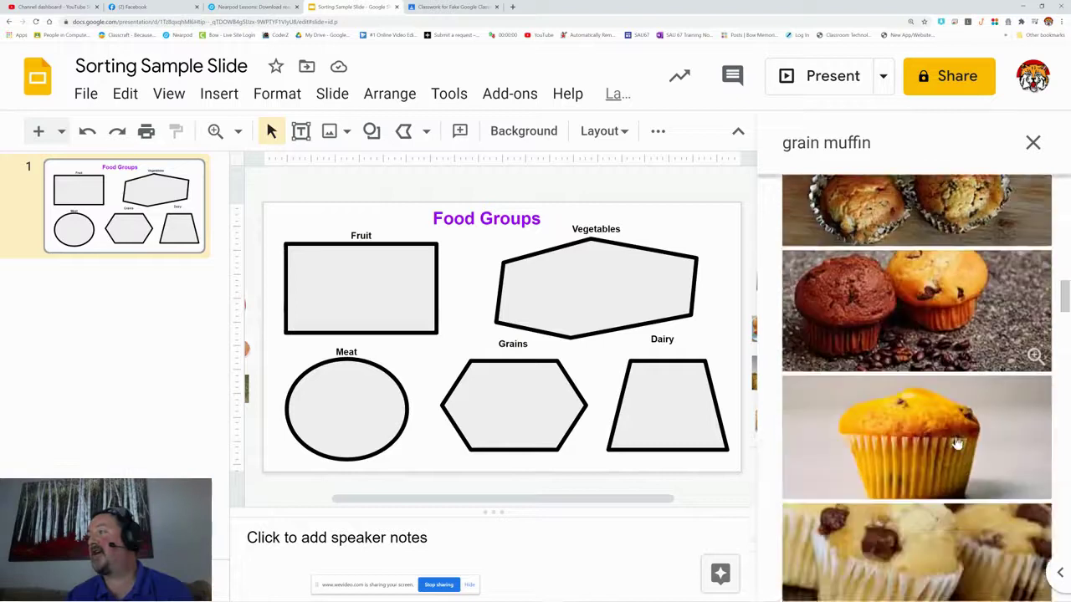
pyautogui.scroll(-6, 957, 448)
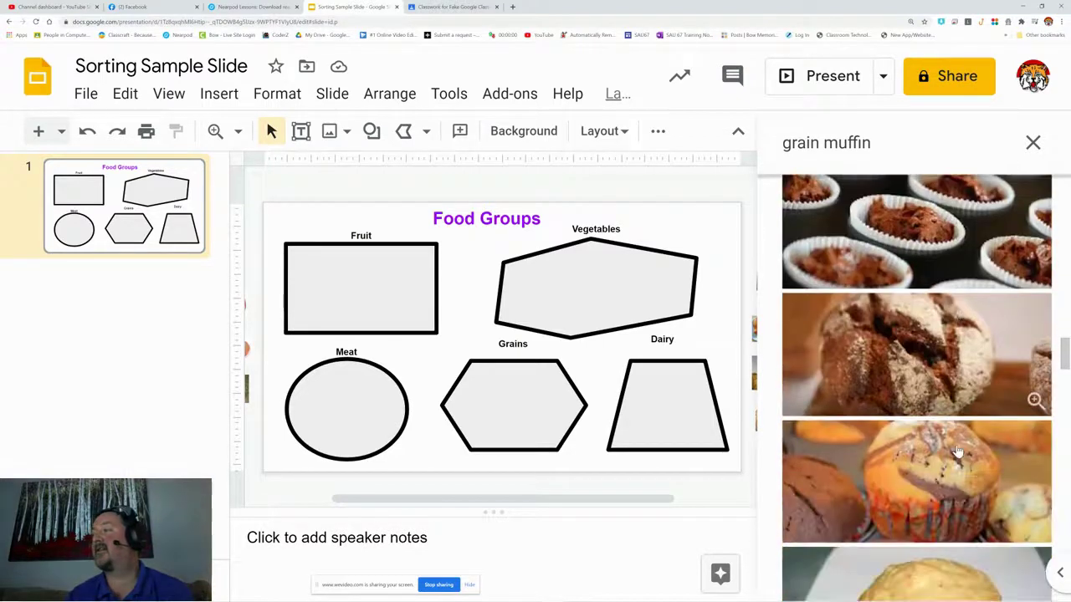
pyautogui.scroll(-3, 957, 451)
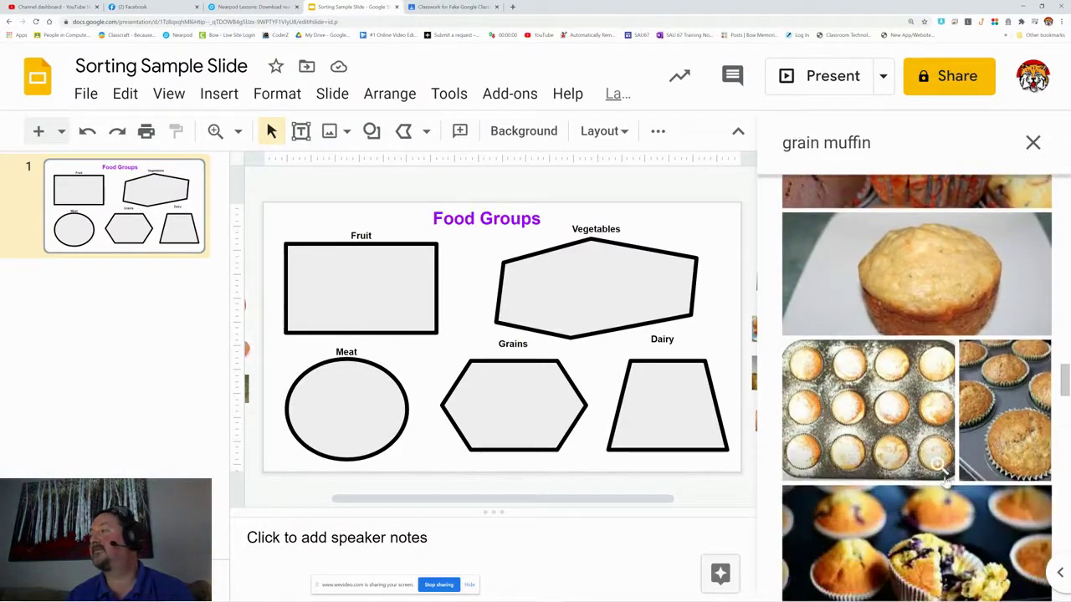
pyautogui.click(1011, 416)
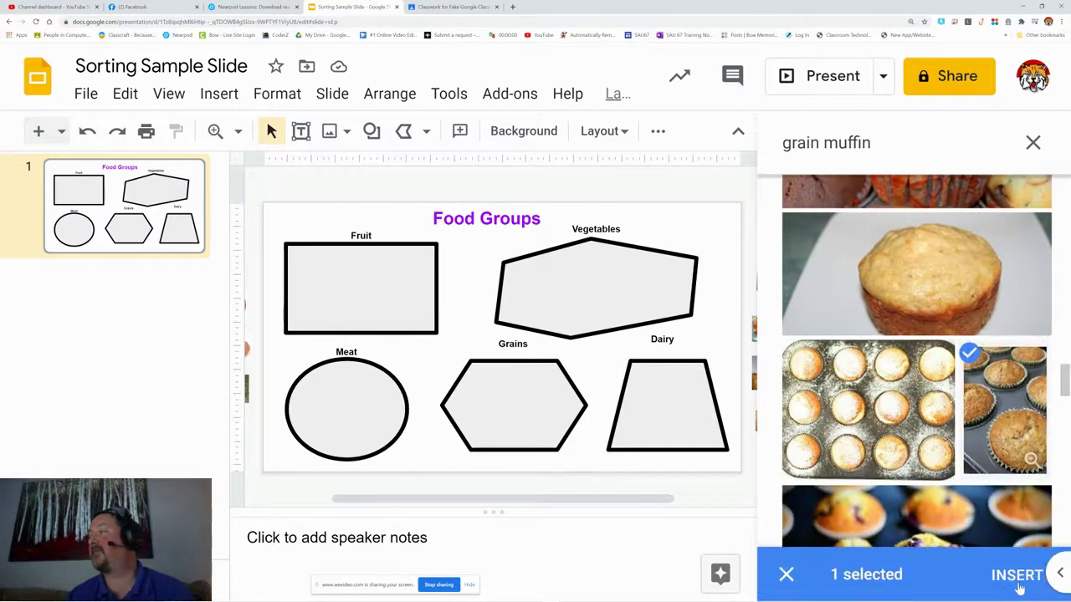
pyautogui.click(1016, 584)
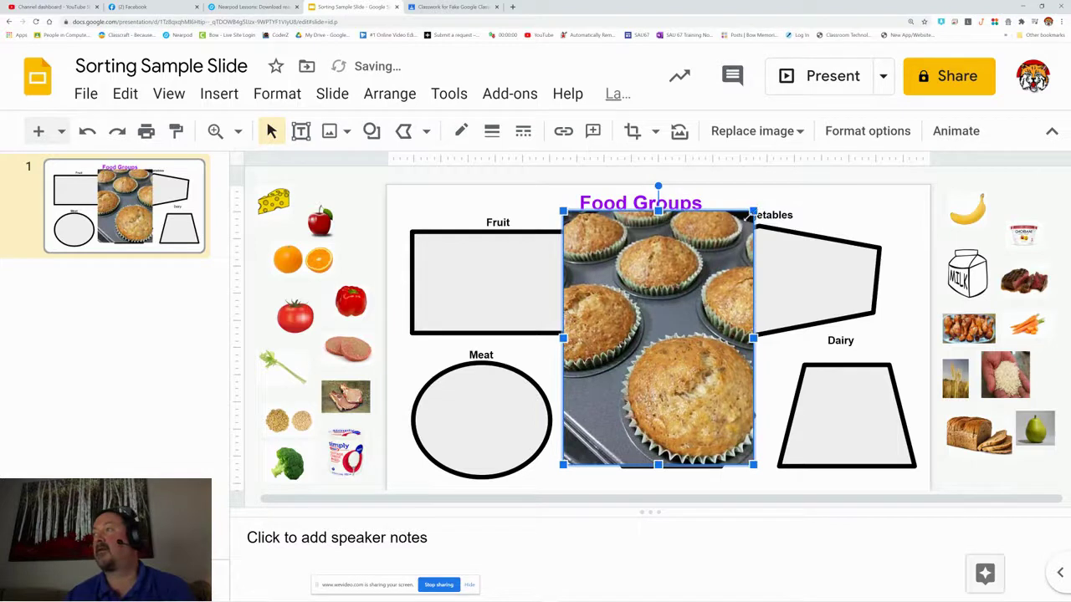
# Shrink the muffin picture to a thumbnail at the top of the left column.
pyautogui.moveTo(753, 212); pyautogui.dragTo(592, 428)
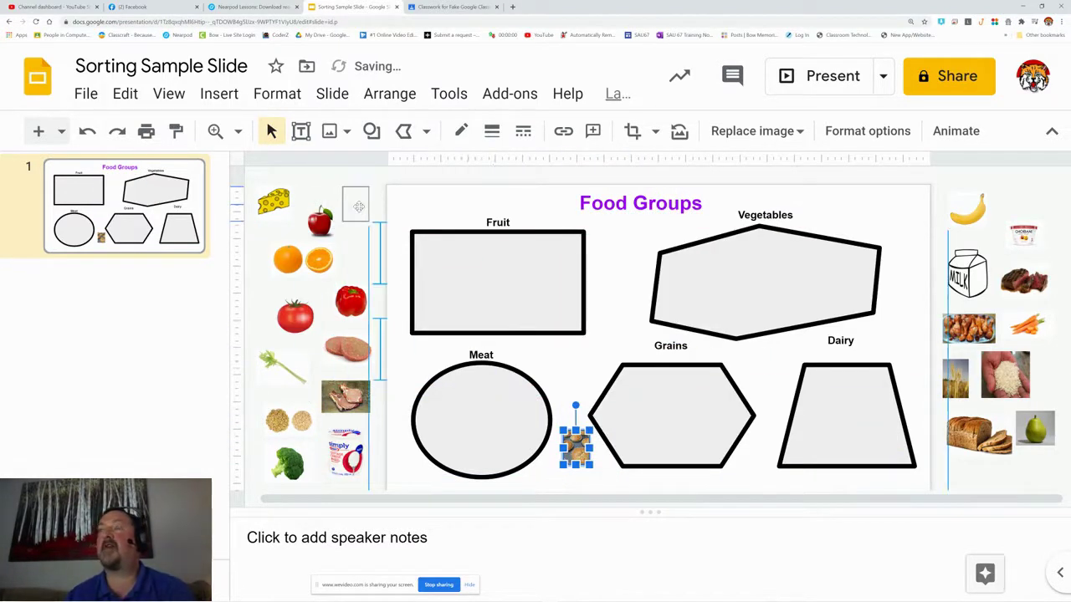
pyautogui.moveTo(358, 206); pyautogui.dragTo(356, 206)
pyautogui.click(261, 223)
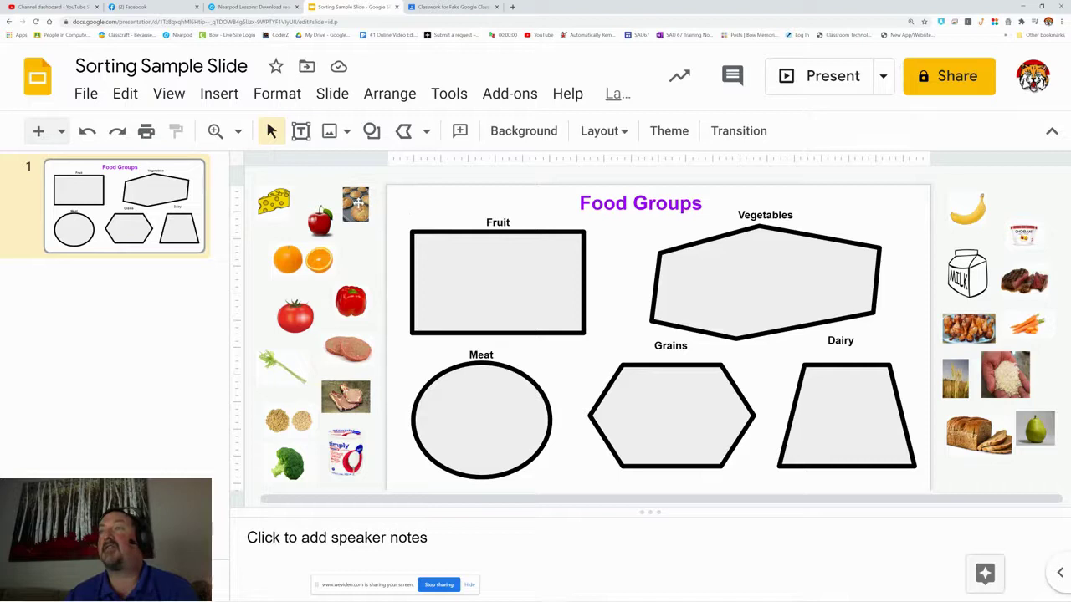
# Move the muffin, bread and wheat pictures into the Grains hexagon and send it to back.
pyautogui.moveTo(358, 202); pyautogui.dragTo(638, 385)
pyautogui.moveTo(962, 443); pyautogui.dragTo(669, 396)
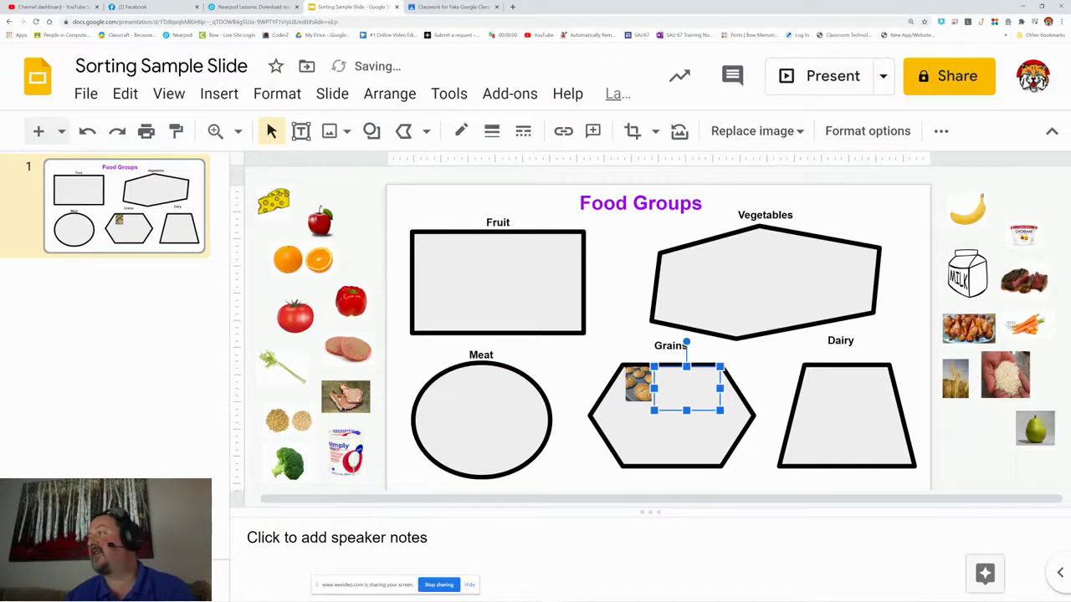
pyautogui.moveTo(964, 377); pyautogui.dragTo(618, 430)
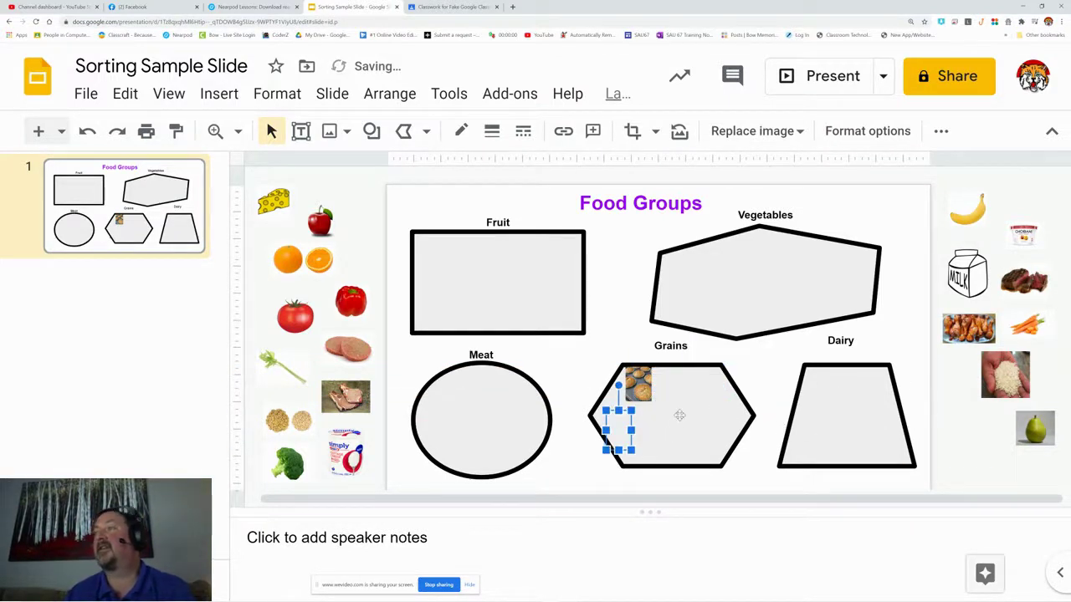
pyautogui.click(679, 415)
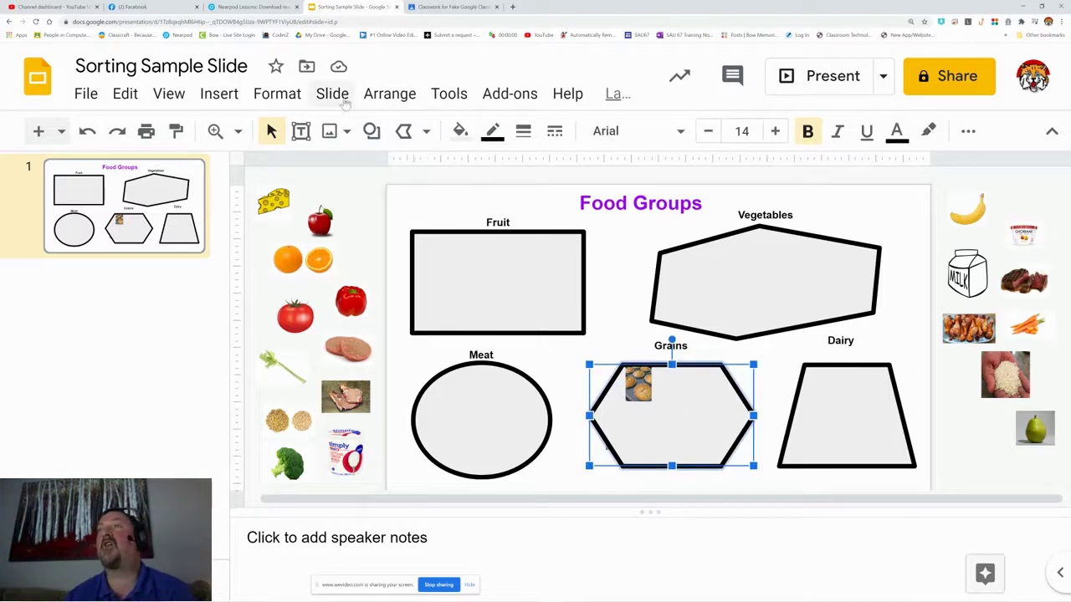
pyautogui.click(412, 95)
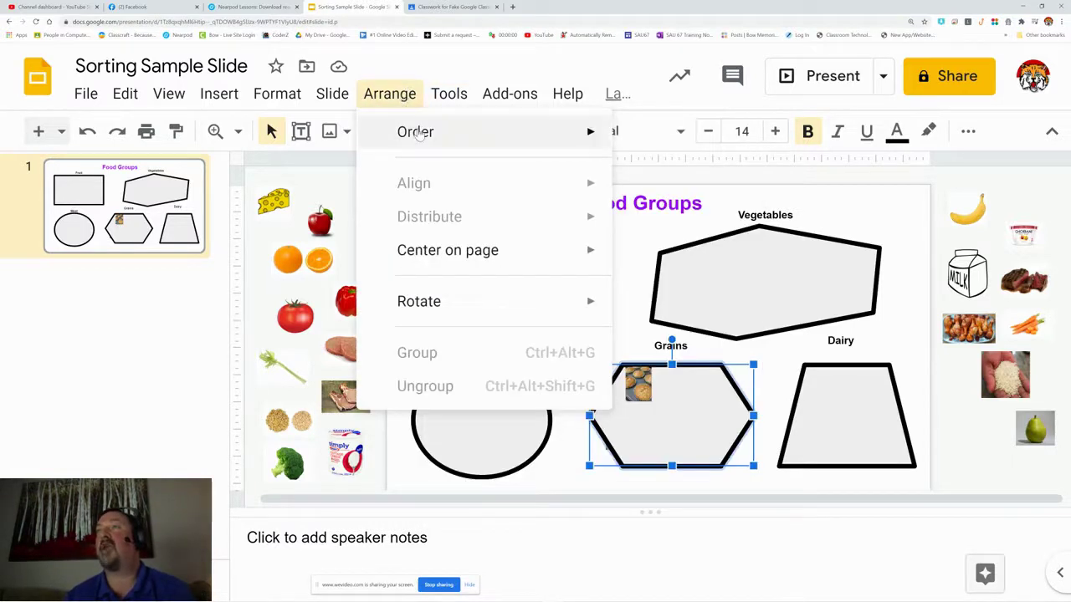
pyautogui.moveTo(420, 136)
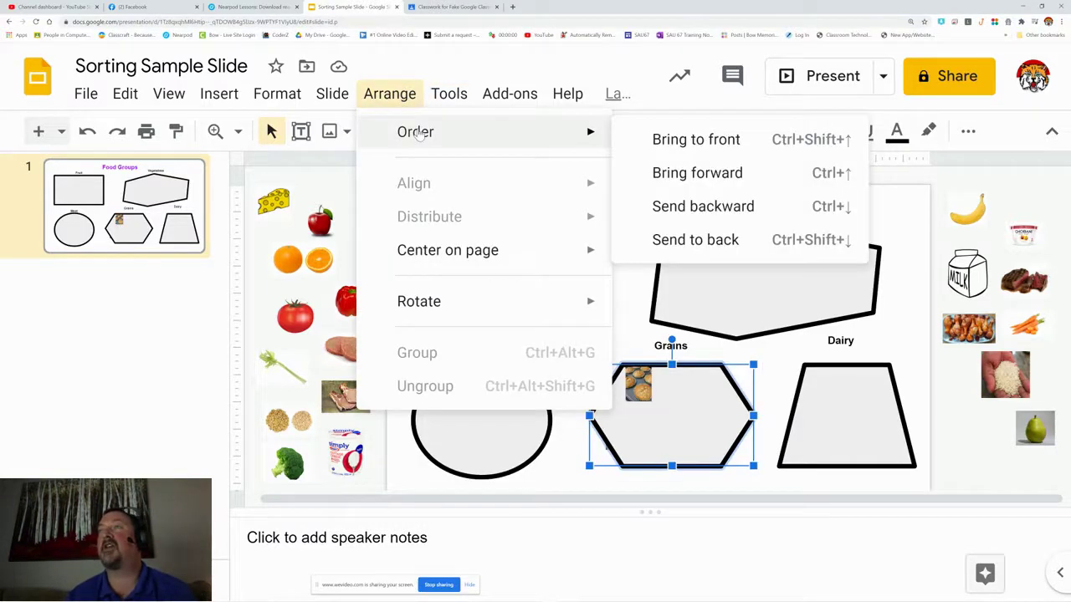
pyautogui.click(694, 241)
# Send the Meat oval and the Fruit rectangle to the back as well.
pyautogui.click(503, 427)
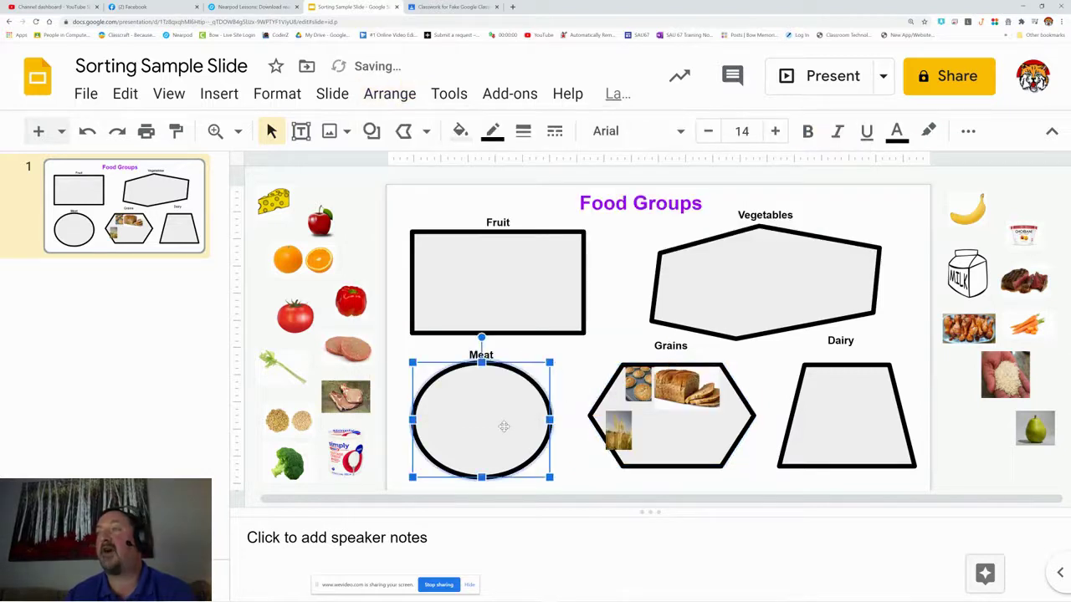
pyautogui.click(414, 98)
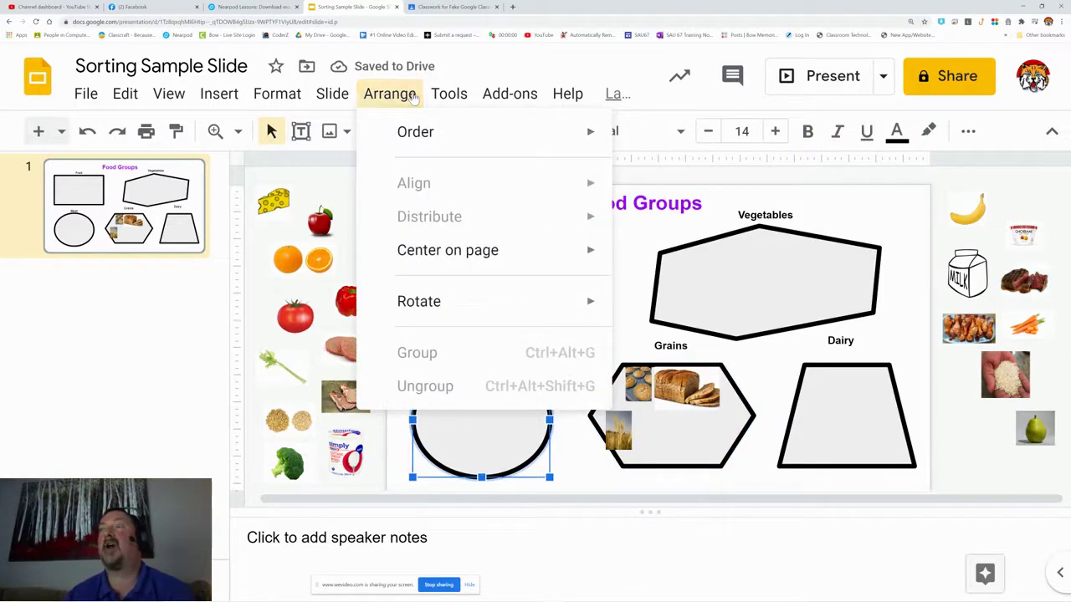
pyautogui.moveTo(418, 131)
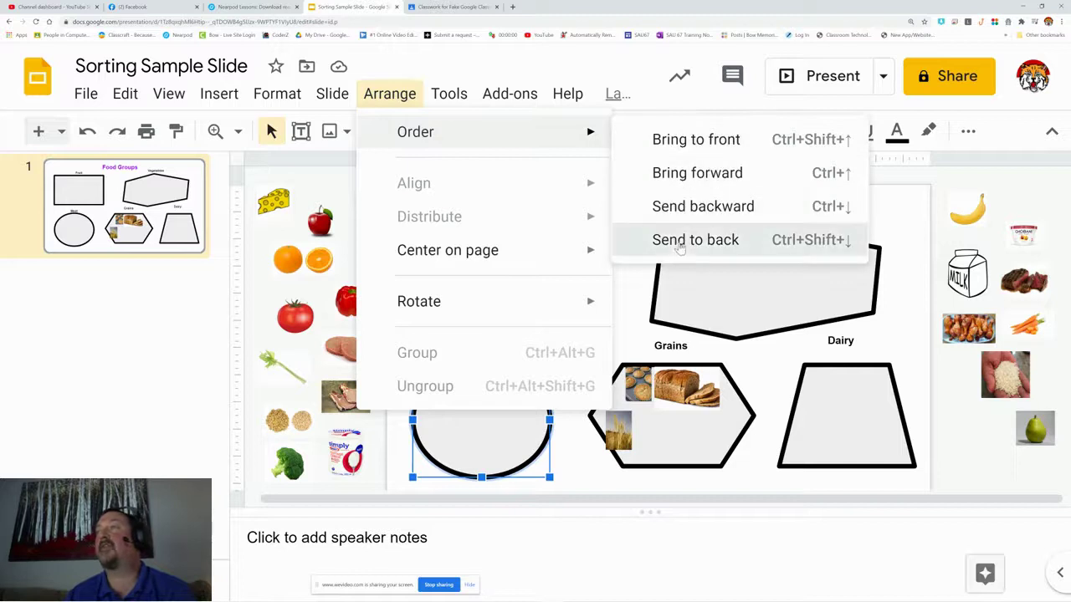
pyautogui.click(630, 240)
pyautogui.click(478, 286)
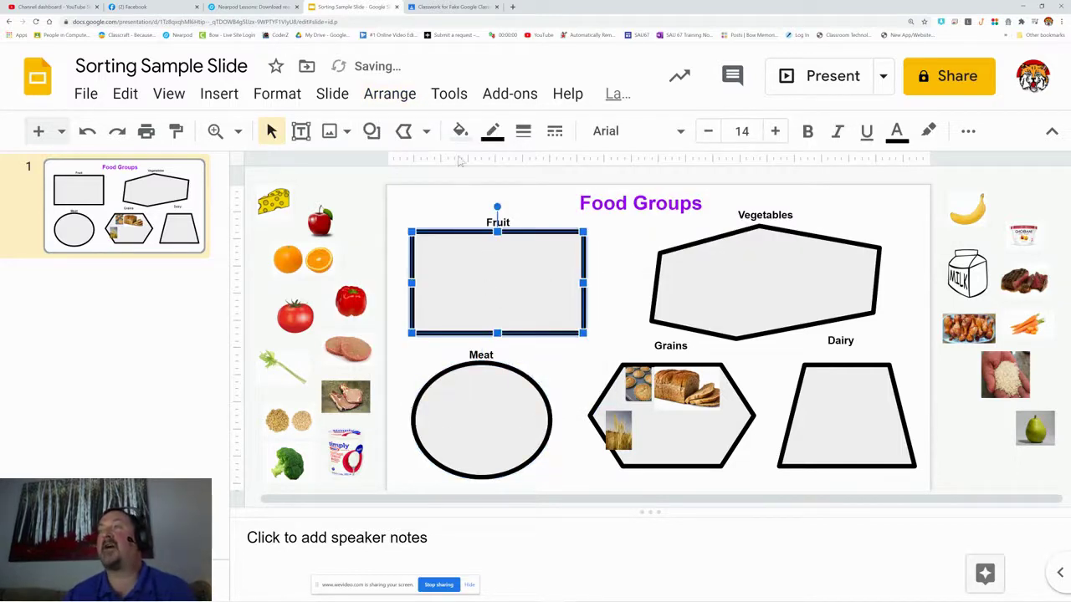
pyautogui.click(389, 94)
pyautogui.moveTo(423, 134)
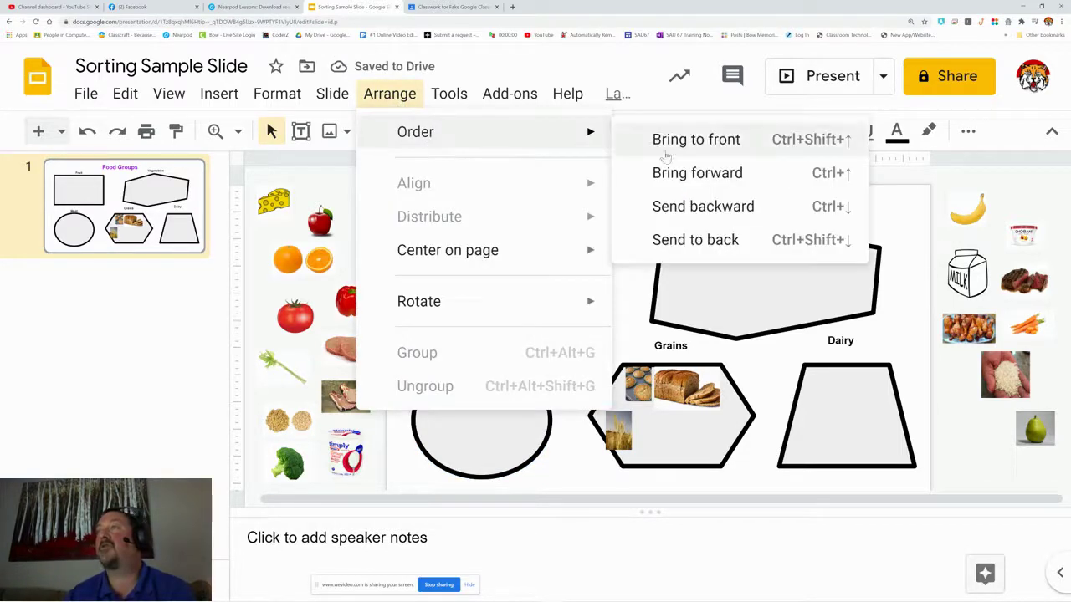
pyautogui.click(699, 240)
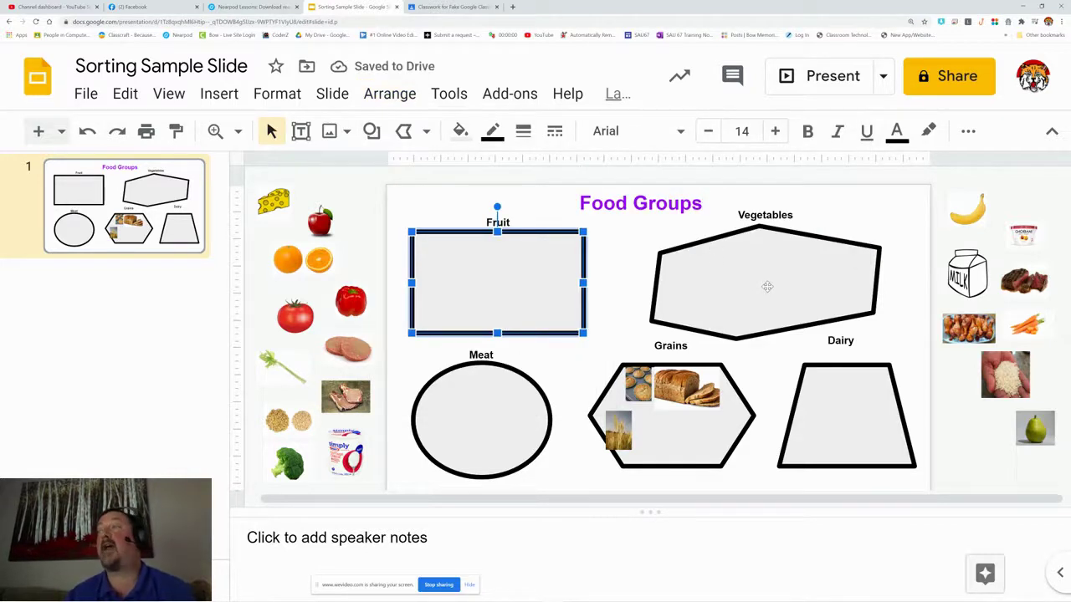
# Set the Vegetables hexagon's fill colour to Transparent.
pyautogui.click(767, 287)
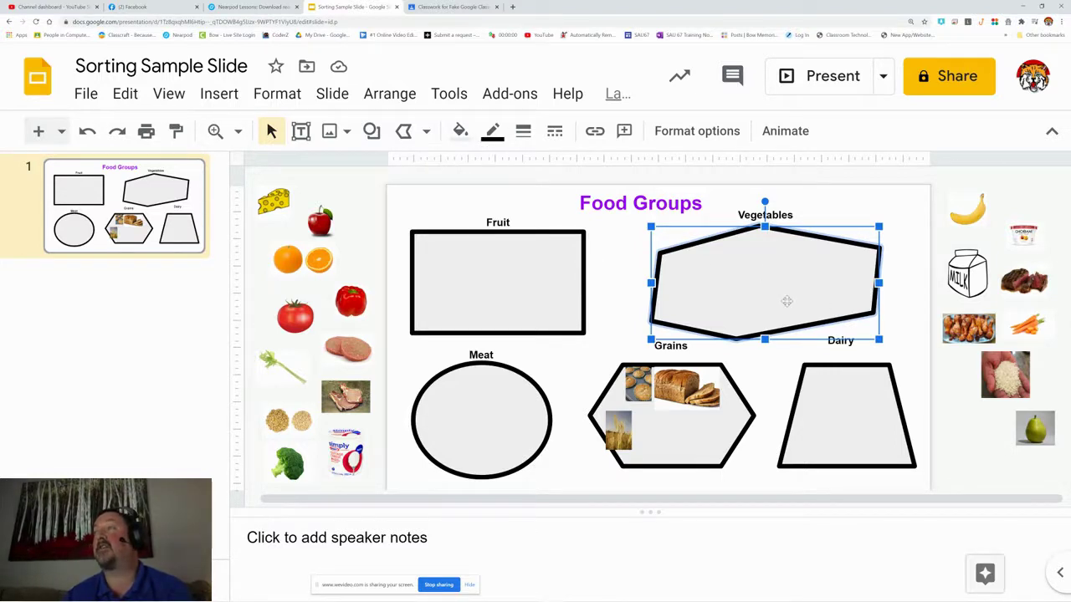
pyautogui.click(460, 132)
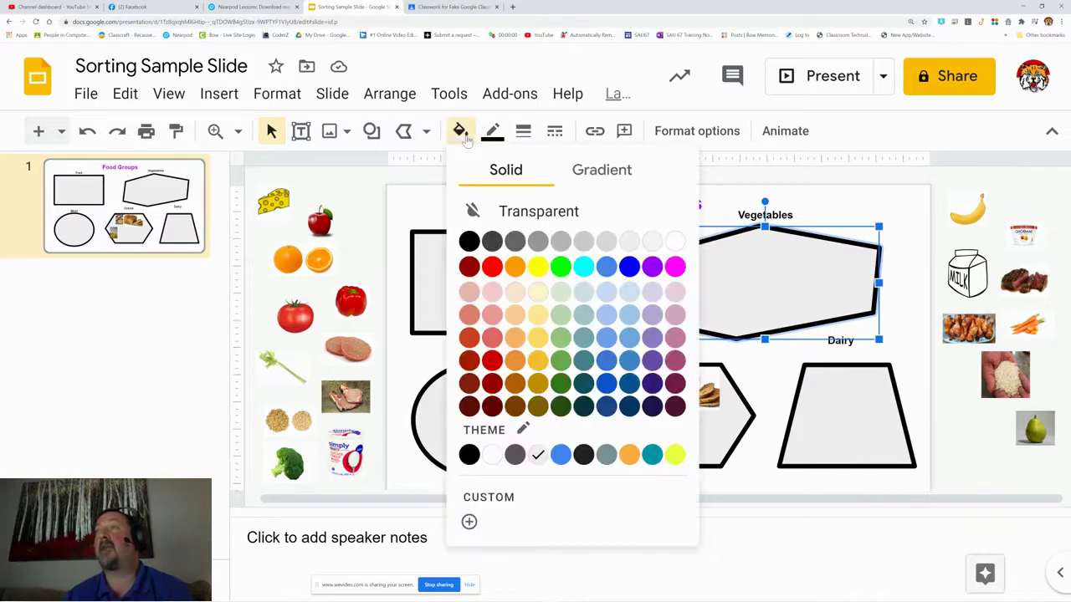
pyautogui.click(536, 212)
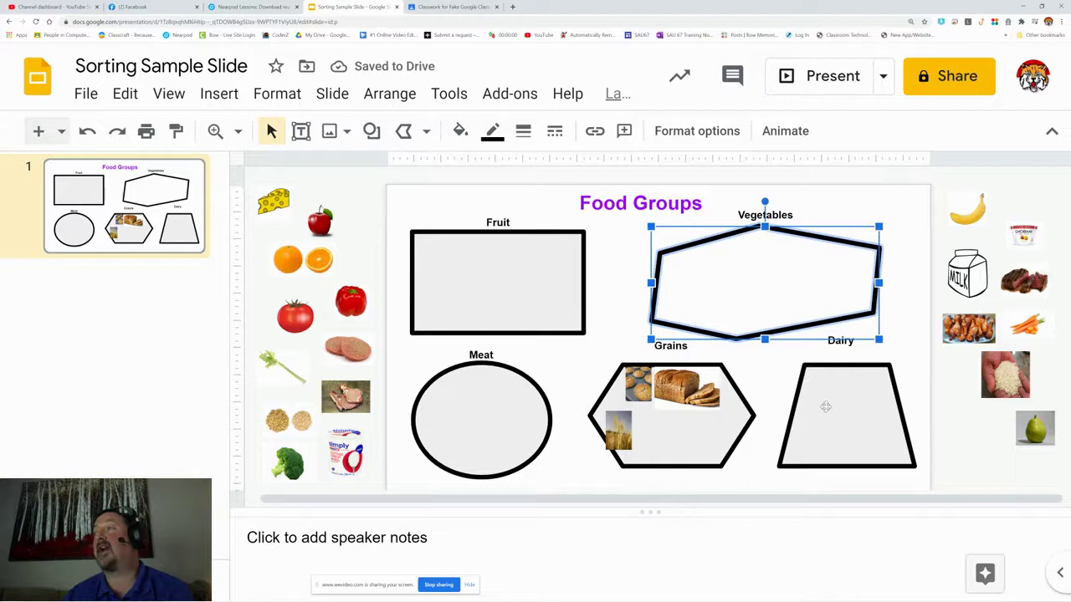
pyautogui.click(944, 423)
# Drag the carrot, tomato and red pepper pictures into the Vegetables shape.
pyautogui.moveTo(1012, 333); pyautogui.dragTo(809, 266)
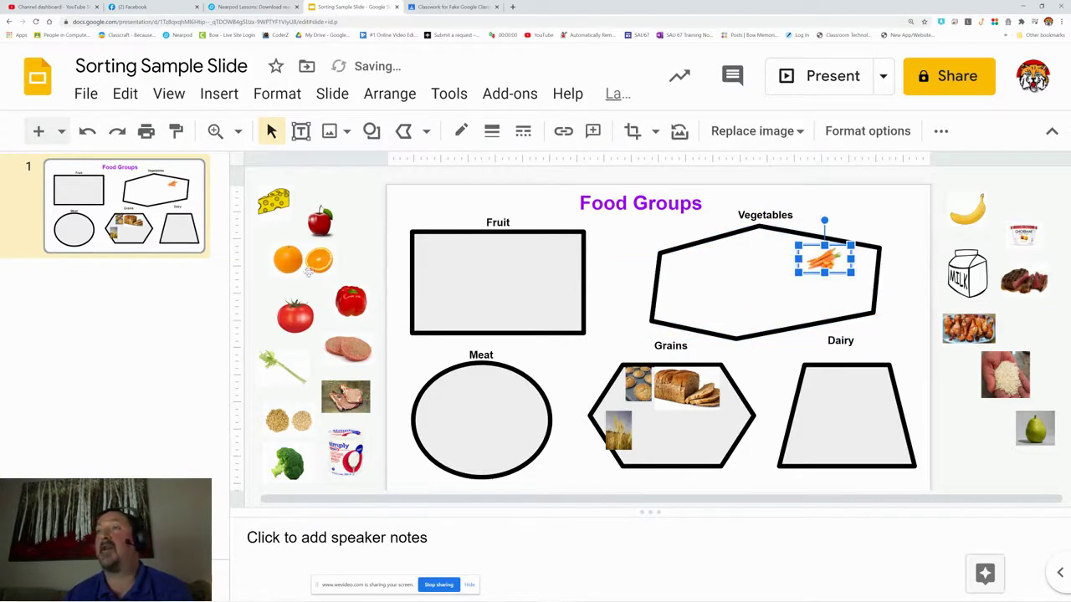
pyautogui.moveTo(304, 316); pyautogui.dragTo(699, 263)
pyautogui.moveTo(355, 296); pyautogui.dragTo(701, 264)
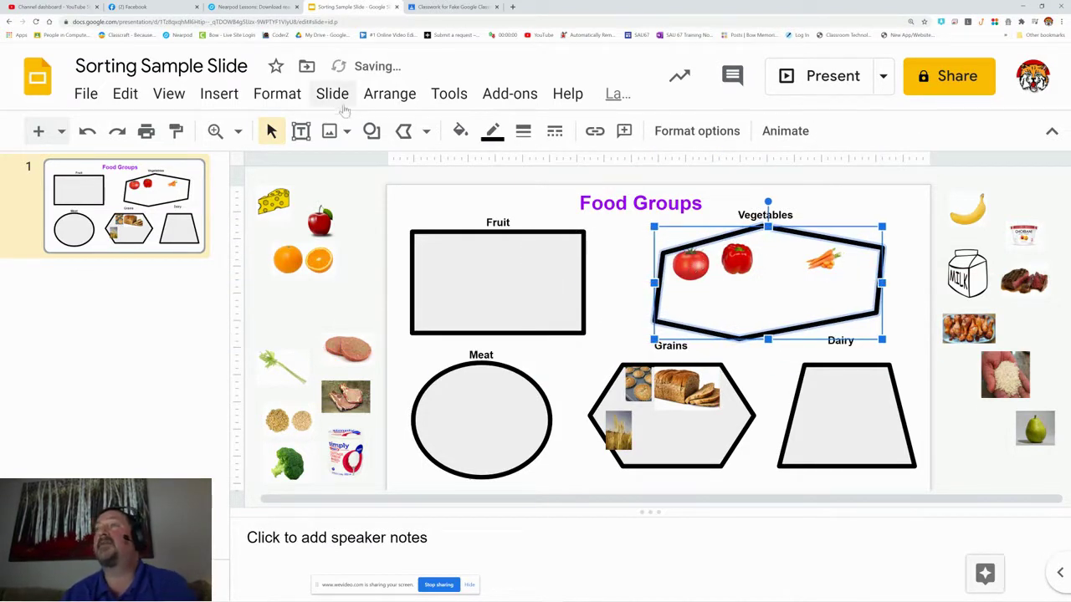
# Send the Vegetables shape to the back and nudge it slightly into place.
pyautogui.click(389, 93)
pyautogui.moveTo(435, 134)
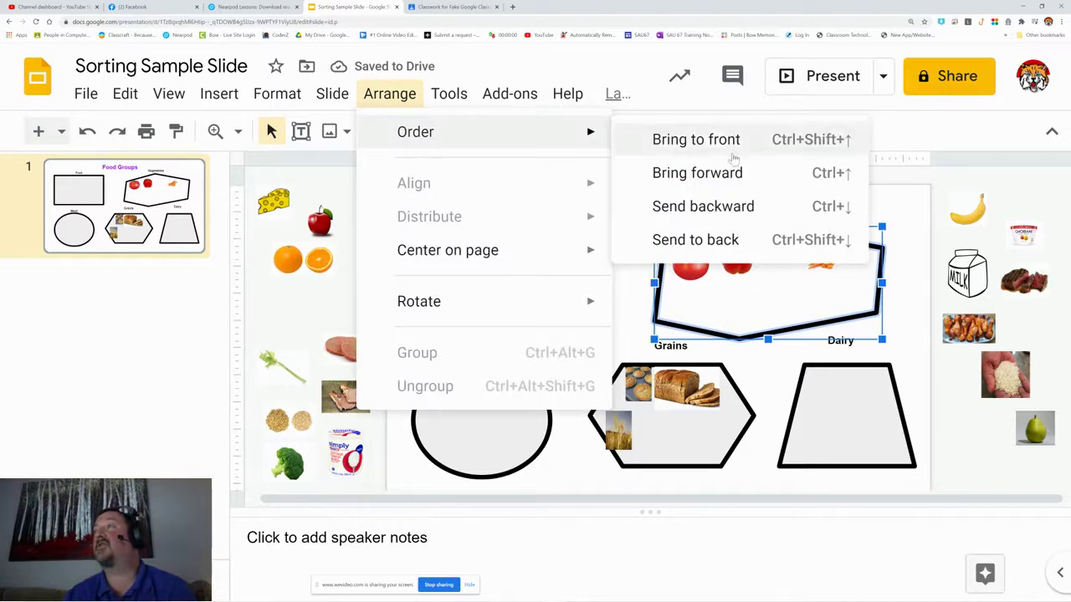
pyautogui.click(715, 241)
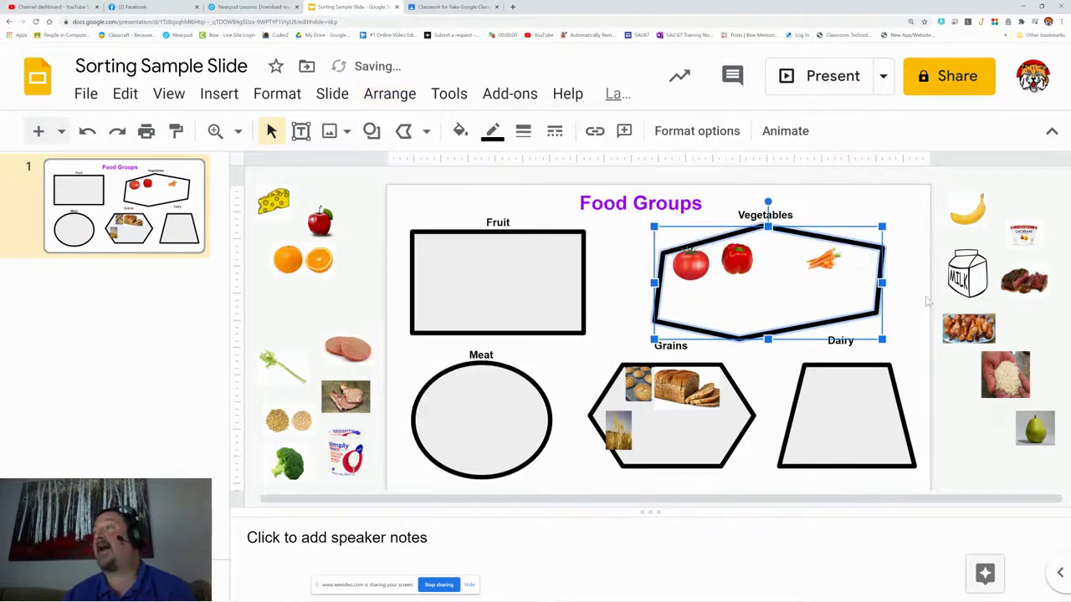
pyautogui.click(862, 236)
pyautogui.click(781, 288)
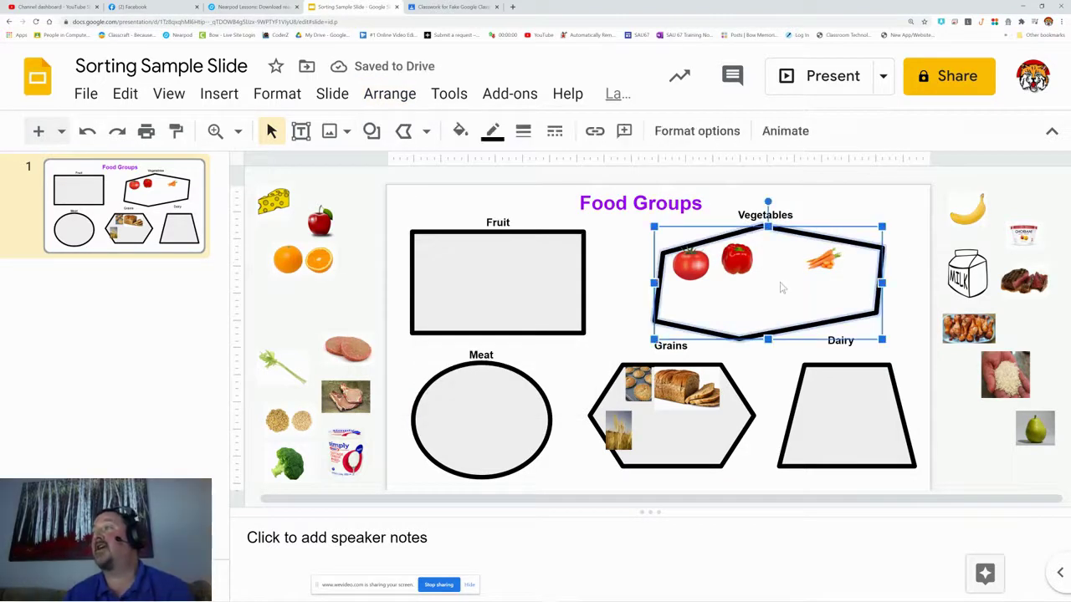
pyautogui.moveTo(778, 289)
pyautogui.mouseDown()
pyautogui.moveTo(712, 288)
pyautogui.moveTo(795, 285)
pyautogui.moveTo(787, 288)
pyautogui.mouseUp()
# Move the tomato image into the Fruit rectangle.
pyautogui.click(916, 343)
pyautogui.moveTo(690, 263); pyautogui.dragTo(559, 266)
pyautogui.click(620, 283)
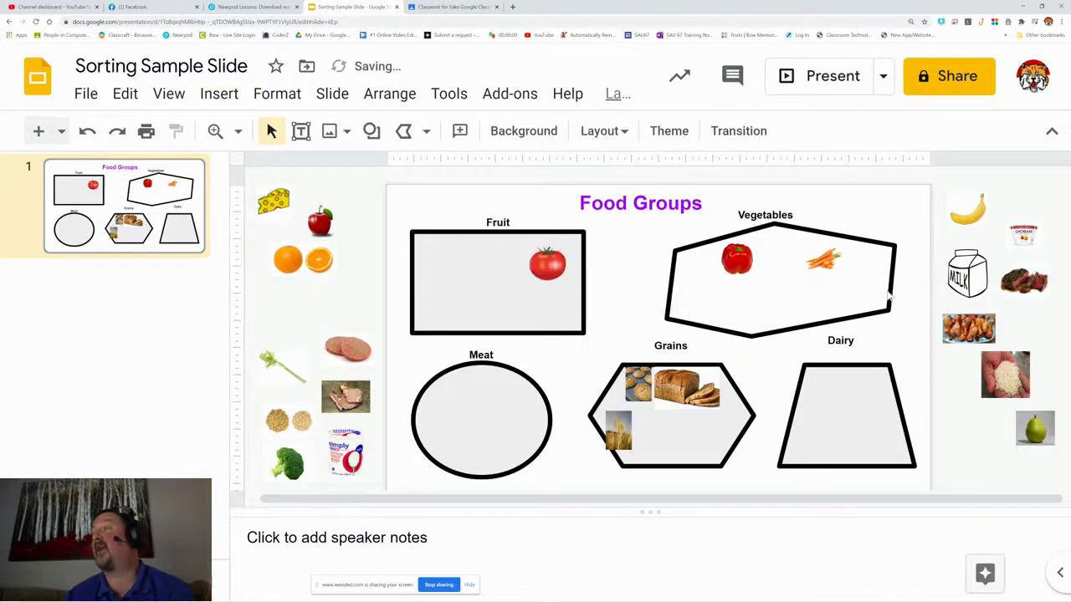
# Send the Dairy trapezoid and the Fruit rectangle to the back, behind the images.
pyautogui.click(845, 404)
pyautogui.click(389, 94)
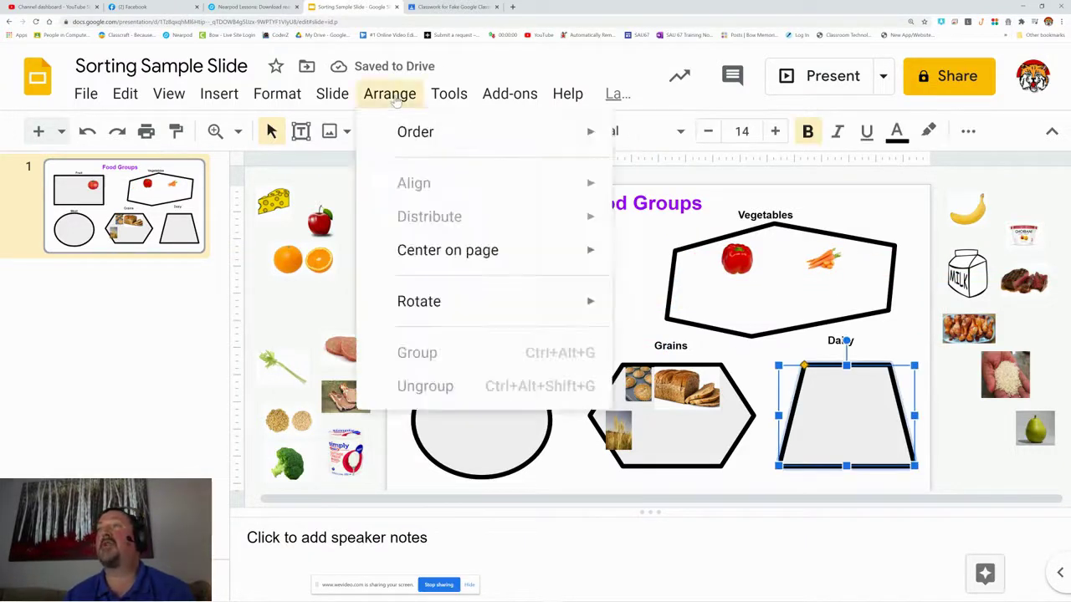
pyautogui.moveTo(422, 132)
pyautogui.click(706, 240)
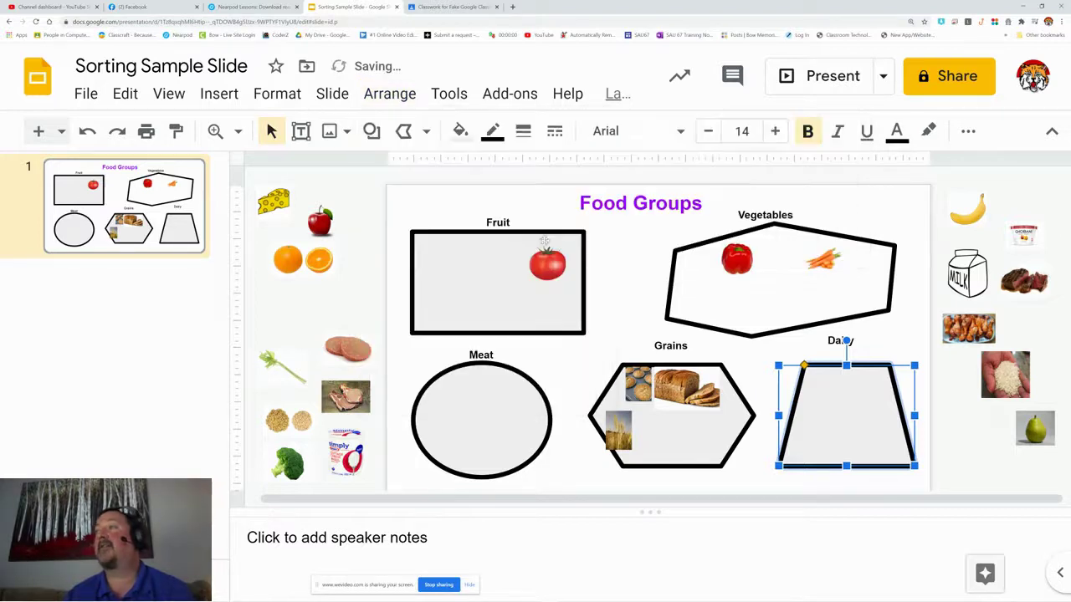
pyautogui.click(470, 314)
pyautogui.click(389, 94)
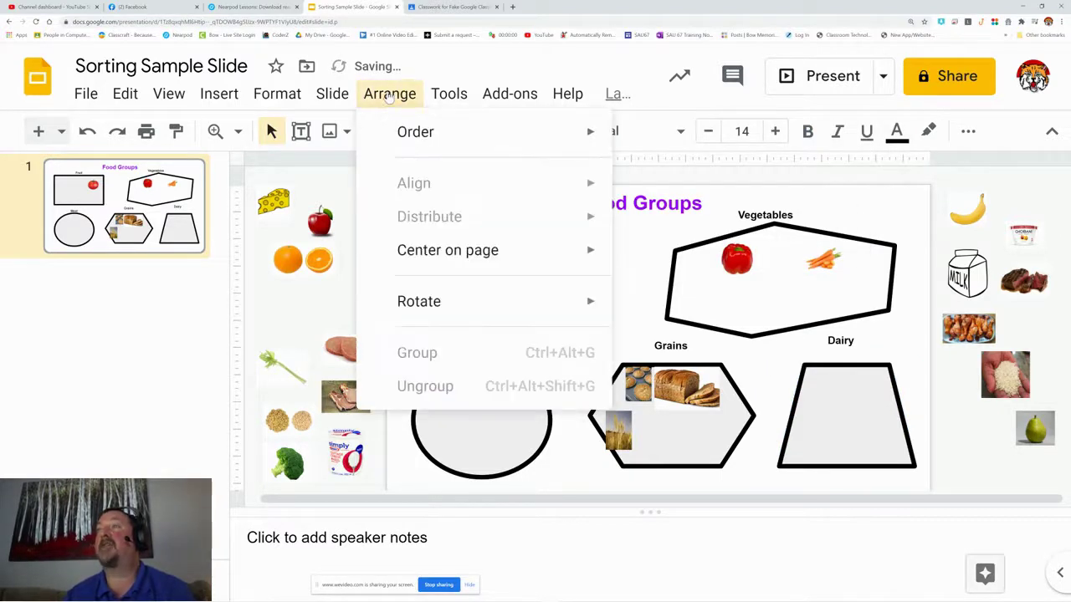
pyautogui.moveTo(422, 131)
pyautogui.click(707, 240)
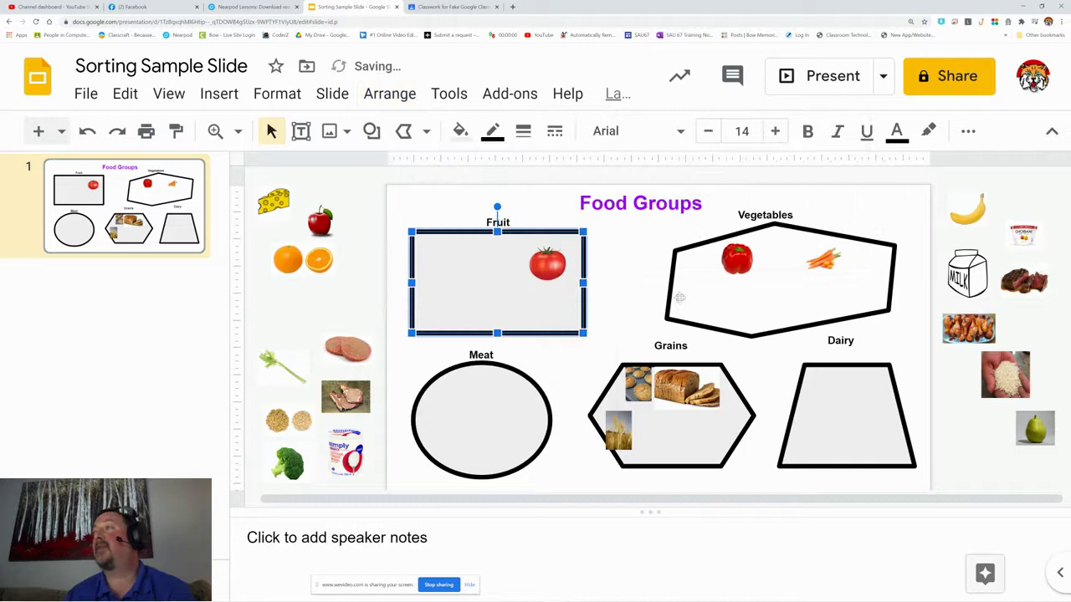
# Drag bread, cookies, wheat and carrot to the right margin; pepper and tomato to the left.
pyautogui.moveTo(686, 389); pyautogui.dragTo(970, 462)
pyautogui.moveTo(637, 389); pyautogui.dragTo(955, 405)
pyautogui.moveTo(618, 431); pyautogui.dragTo(991, 427)
pyautogui.click(827, 260)
pyautogui.moveTo(829, 261); pyautogui.dragTo(1036, 198)
pyautogui.click(738, 265)
pyautogui.moveTo(739, 265); pyautogui.dragTo(348, 310)
pyautogui.moveTo(555, 269); pyautogui.dragTo(341, 317)
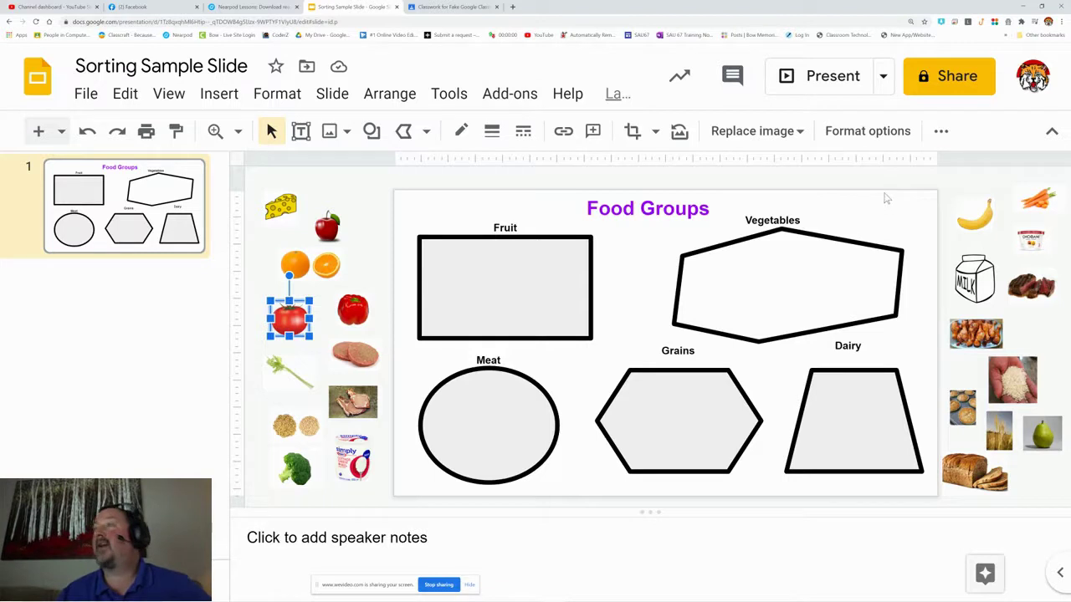
pyautogui.click(363, 261)
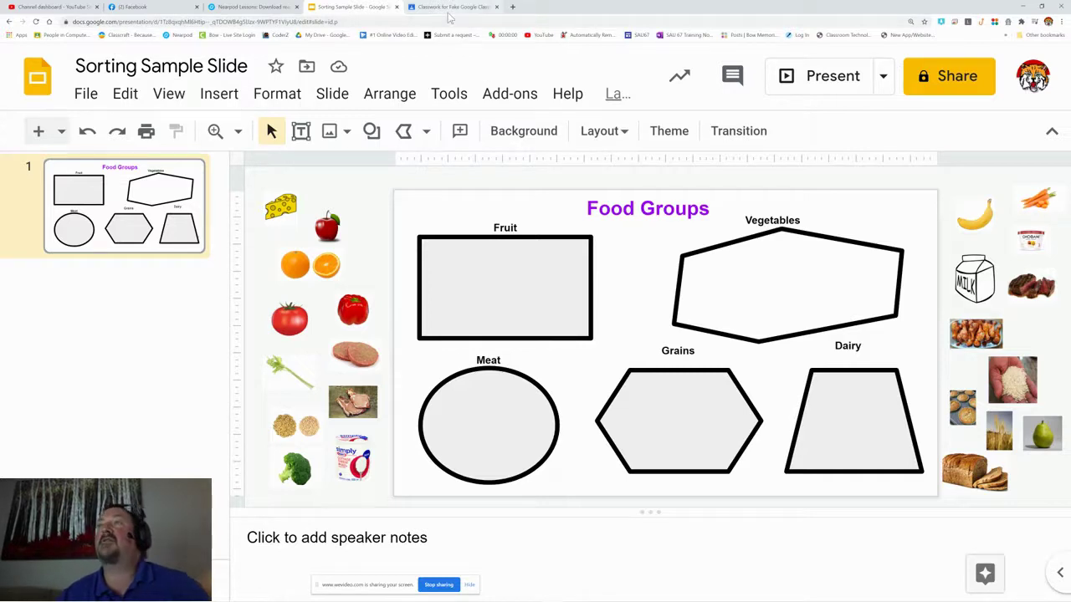
# Start a new Classroom assignment and choose Google Drive as the attachment source.
pyautogui.click(449, 13)
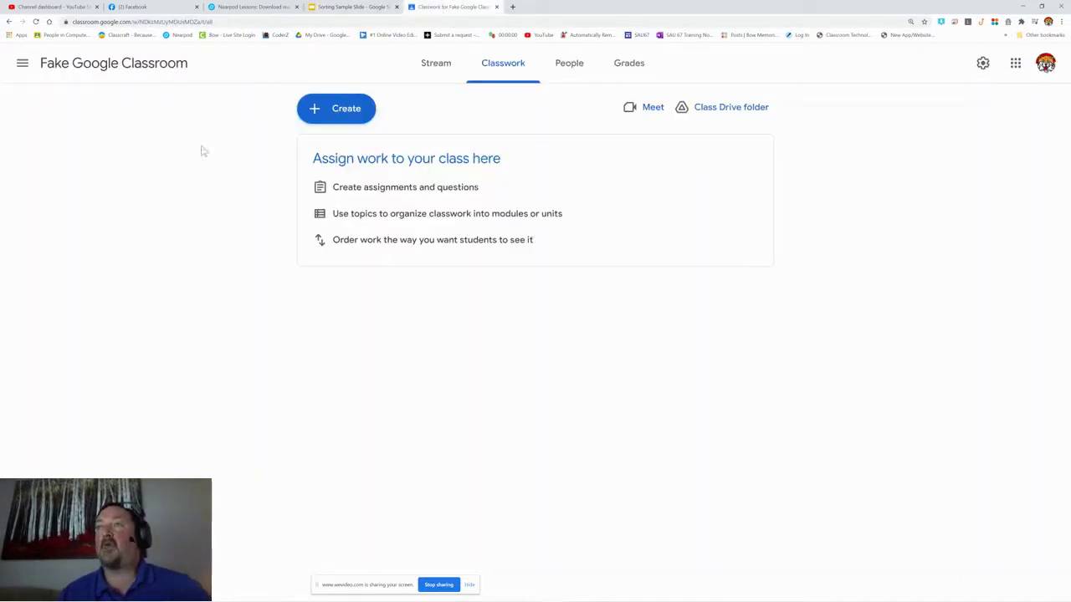
pyautogui.click(344, 115)
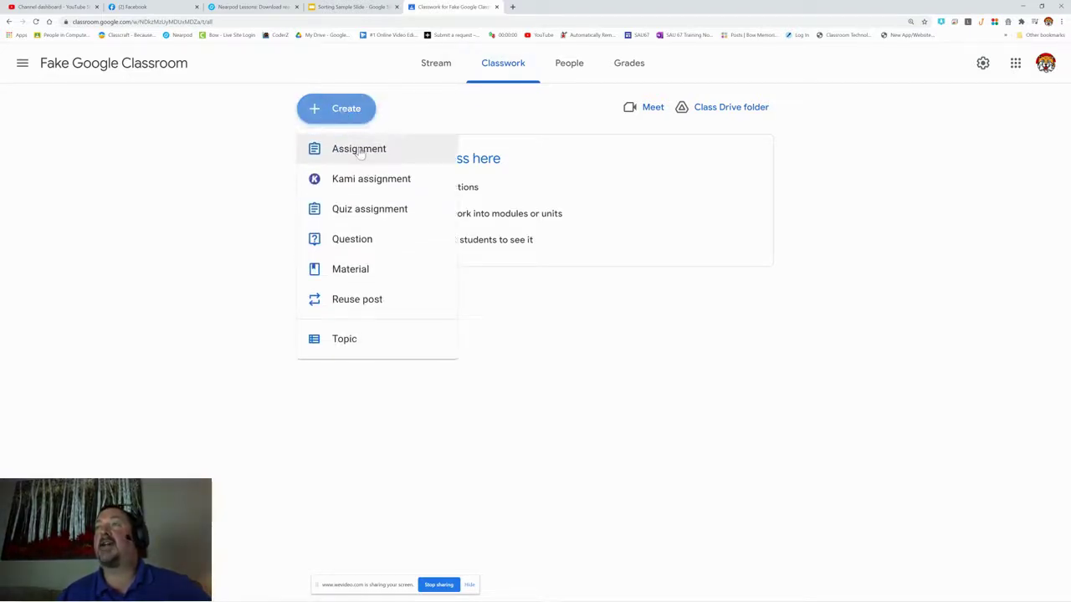
pyautogui.click(358, 150)
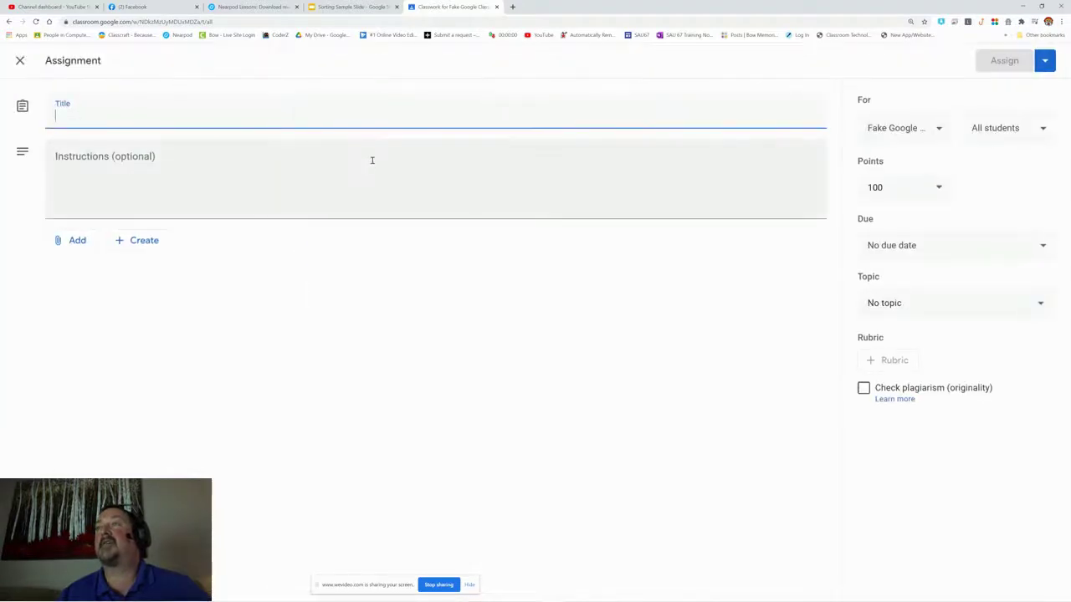
pyautogui.click(74, 241)
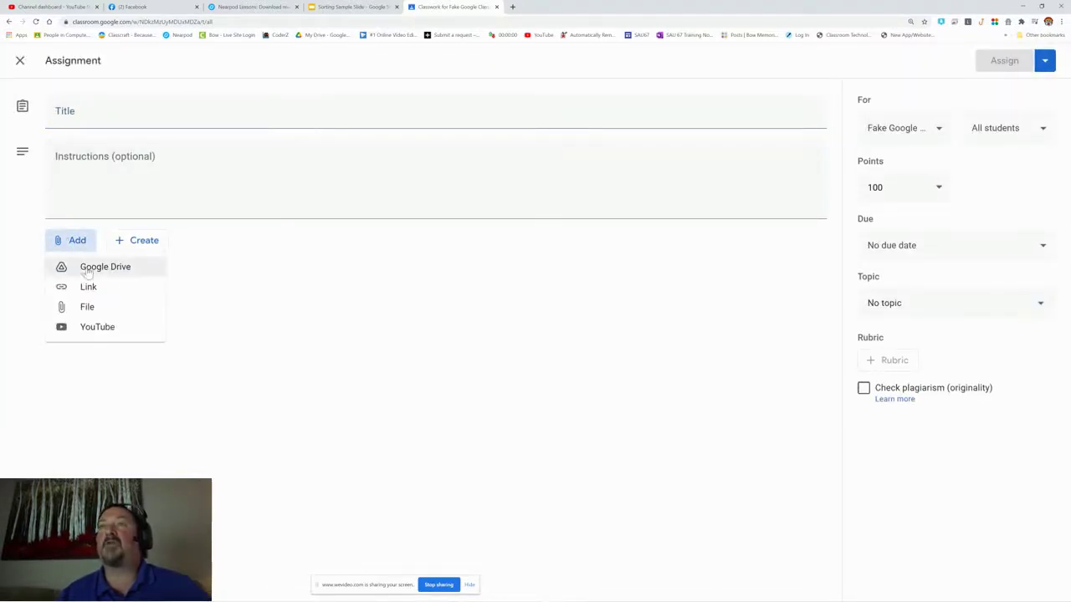
pyautogui.click(100, 269)
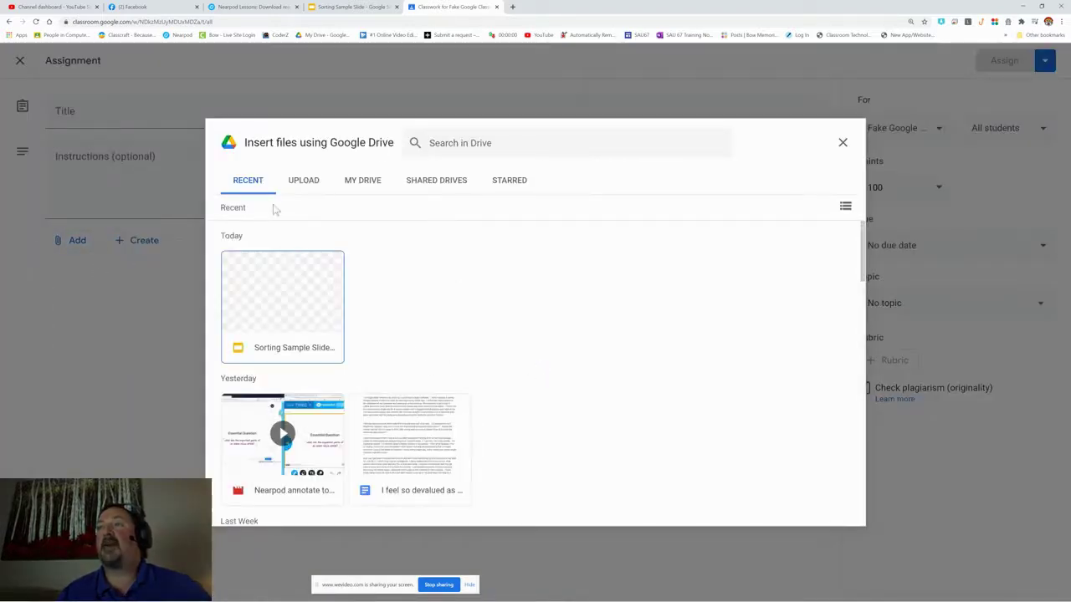
# Attach 'Sorting Sample Slide' to the assignment with 'Make a copy for each student' access.
pyautogui.click(306, 308)
pyautogui.click(284, 309)
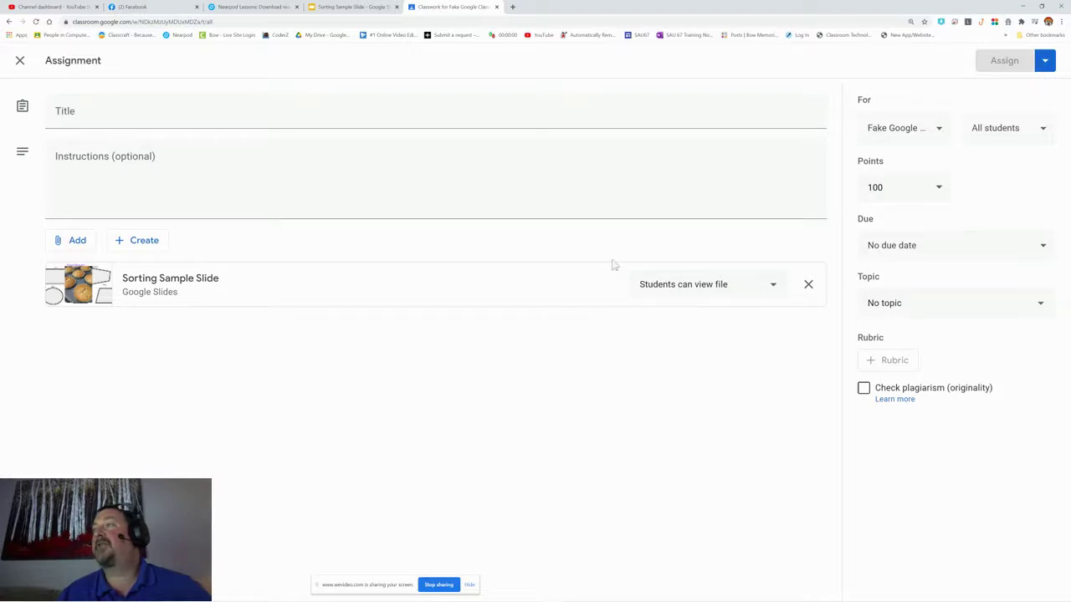
pyautogui.click(757, 290)
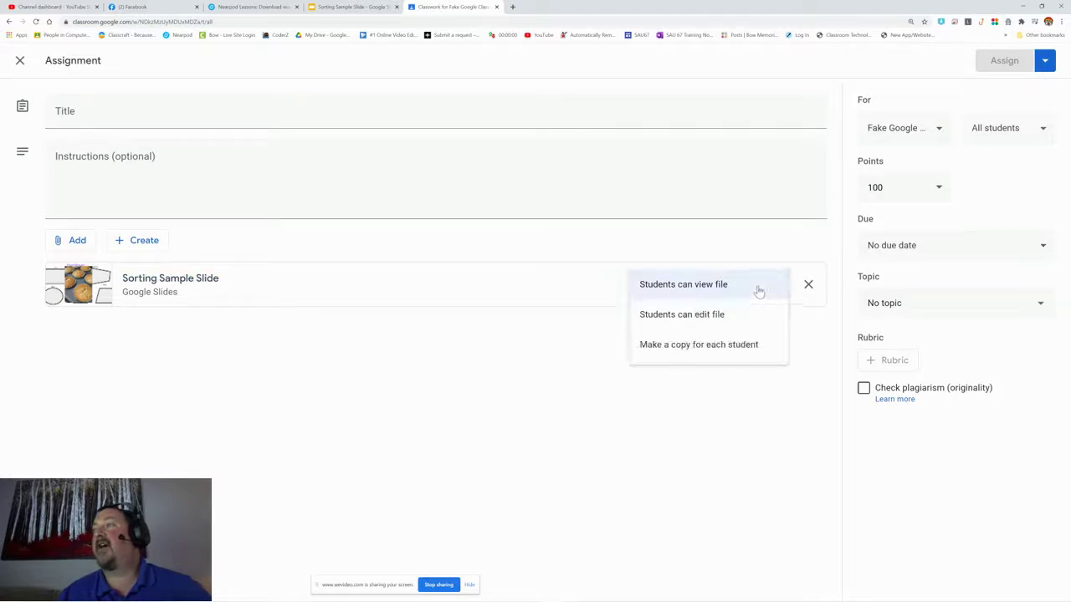
pyautogui.click(704, 347)
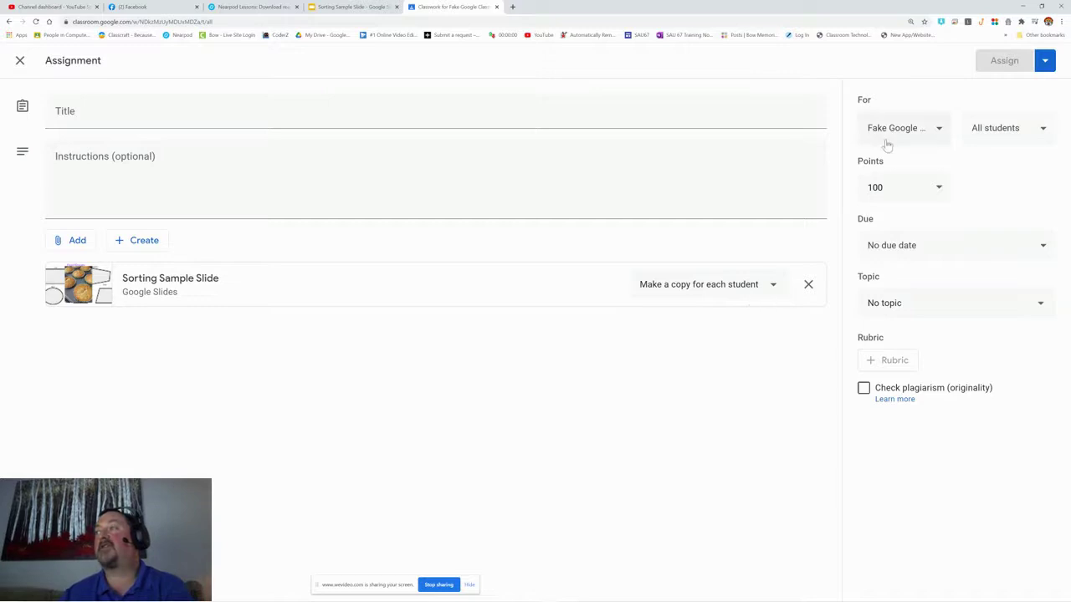
# Title the assignment 'Sorting', fill in the instructions, and assign it to the class.
pyautogui.click(171, 109)
pyautogui.write('Sorting')
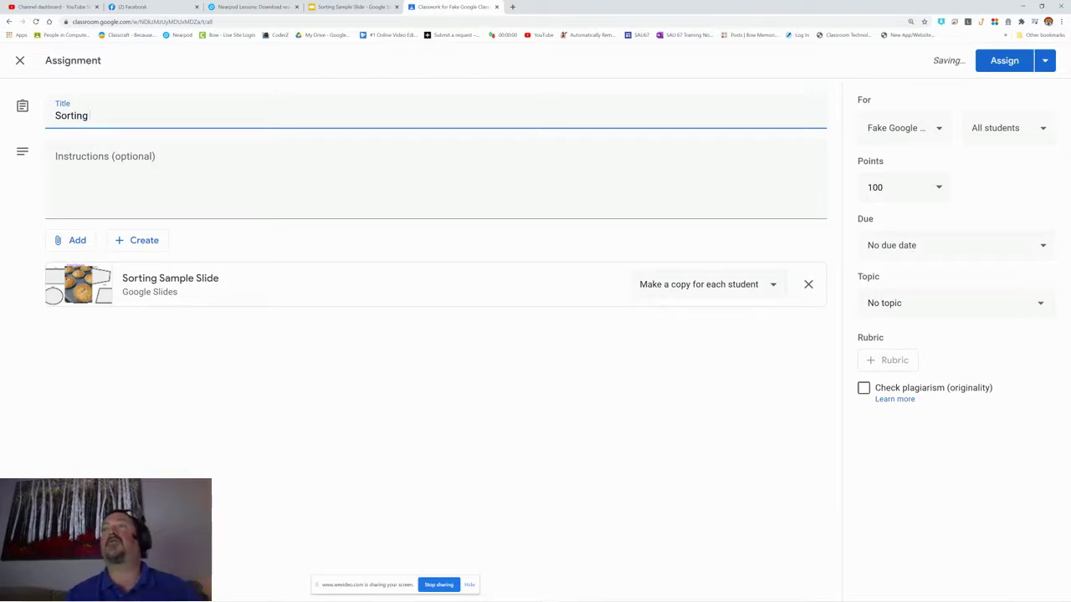
pyautogui.click(302, 177)
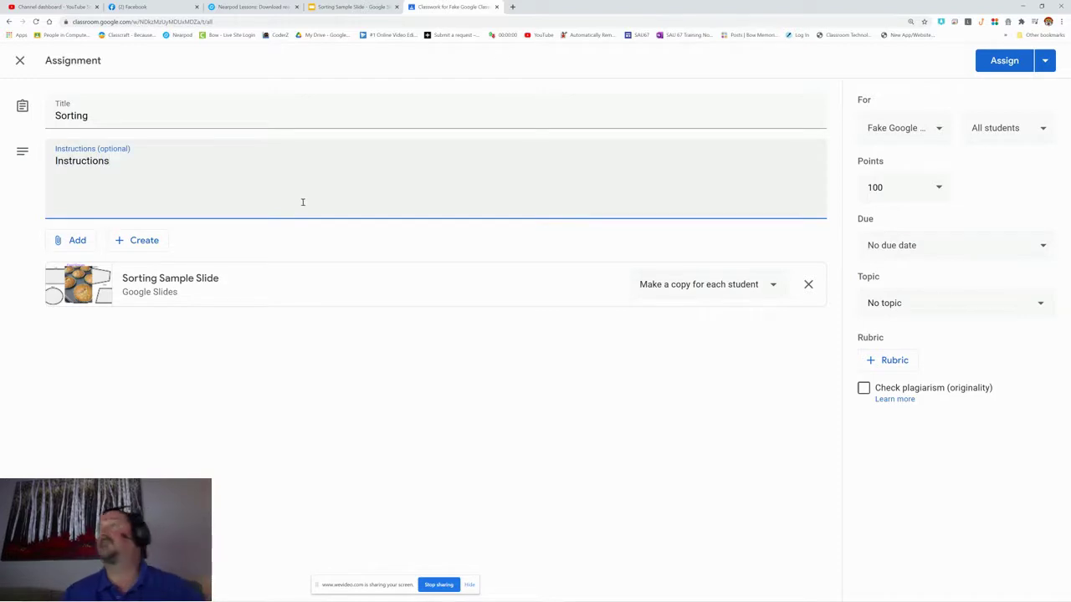
pyautogui.click(1004, 62)
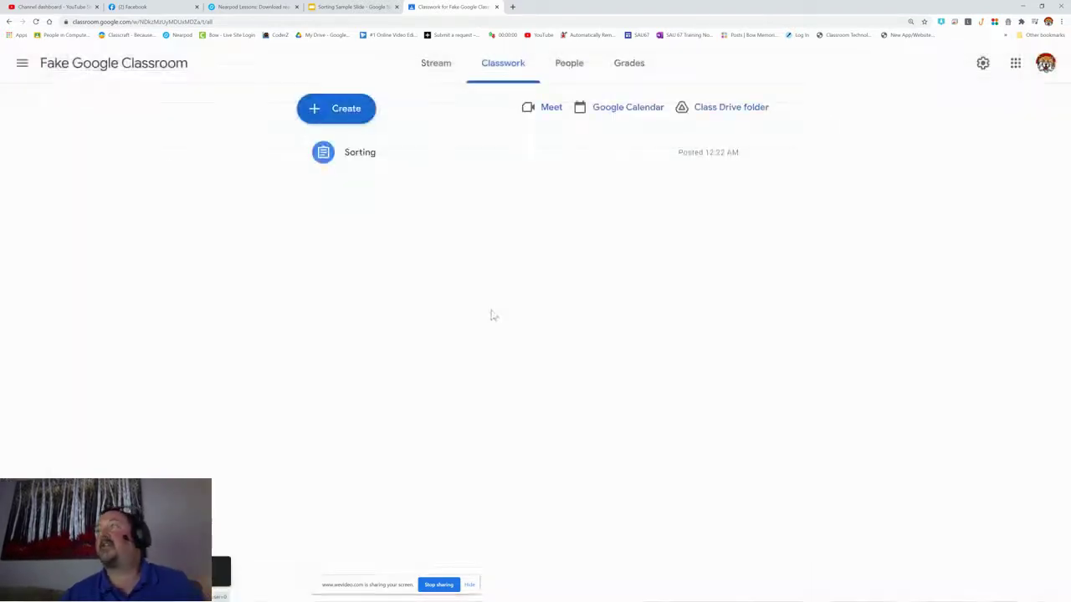
# Insert a Blank layout slide after the Food Groups slide in 'Sorting Sample Slide'.
pyautogui.click(353, 7)
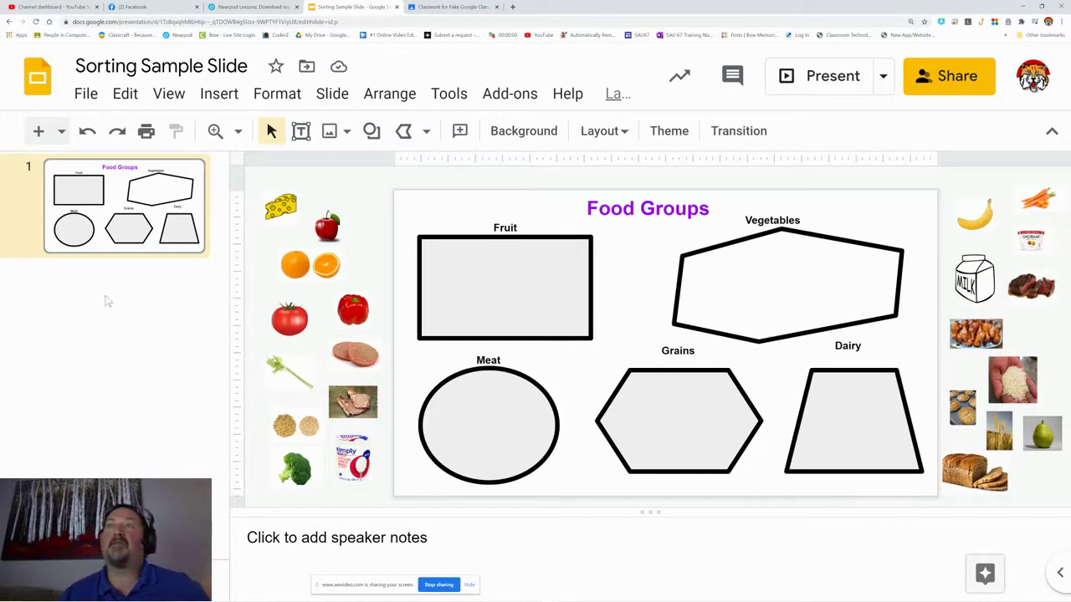
pyautogui.click(61, 130)
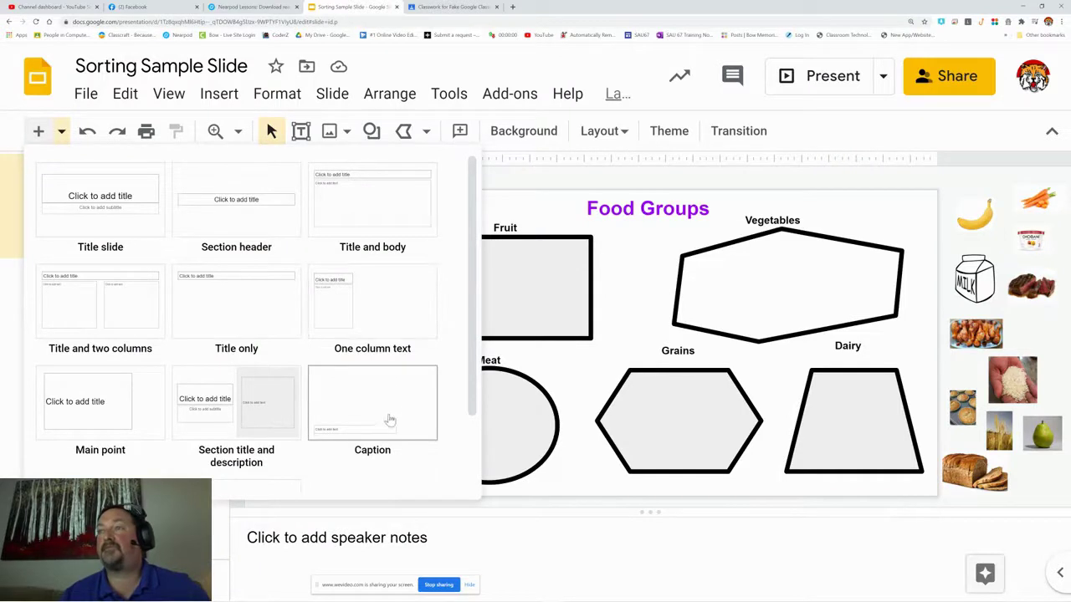
pyautogui.scroll(-1, 212, 435)
pyautogui.click(248, 430)
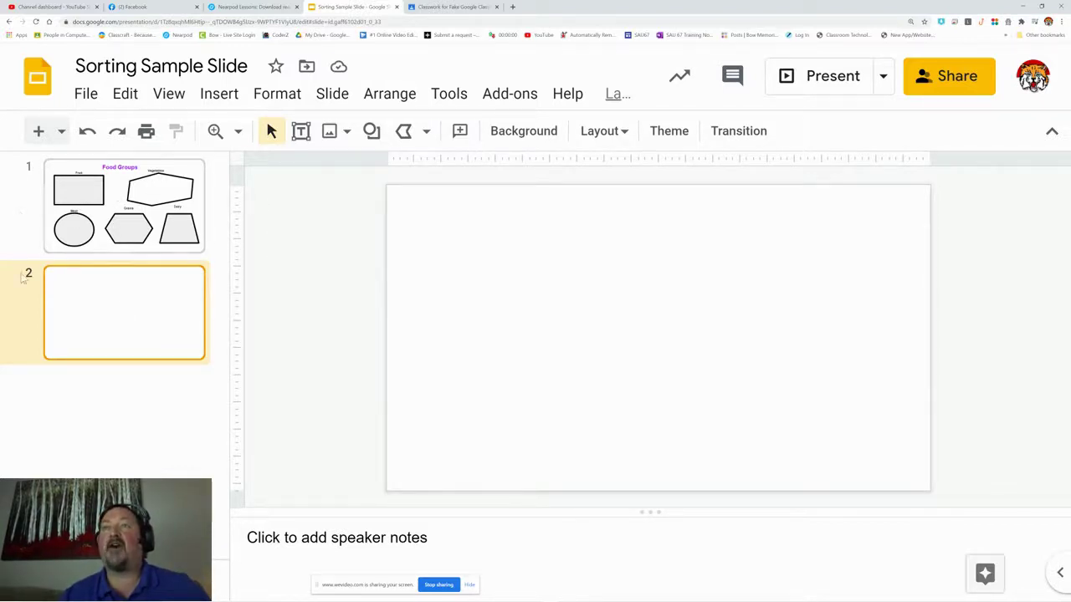
pyautogui.click(180, 205)
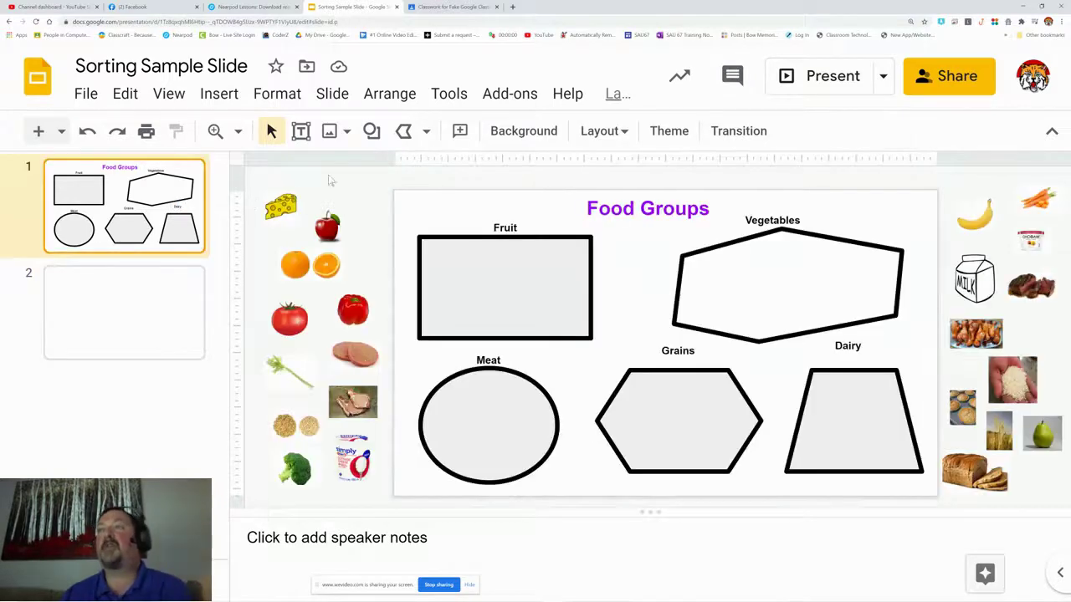